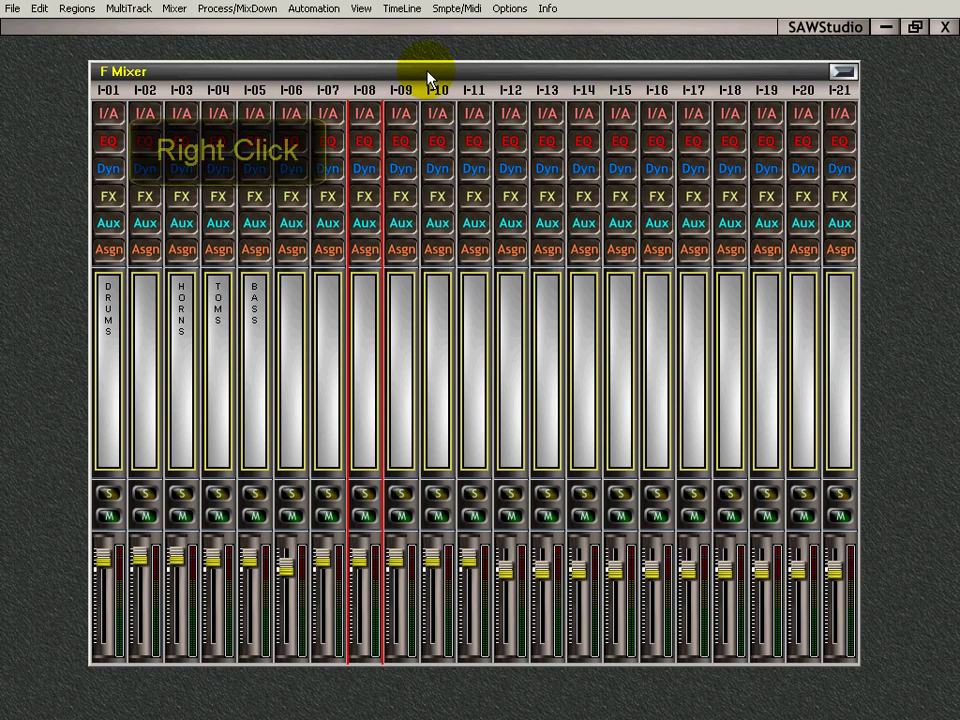
- Select a run of input channels starting at I-04 and store them as Group 14 named 'drums'
right_click(427, 78)
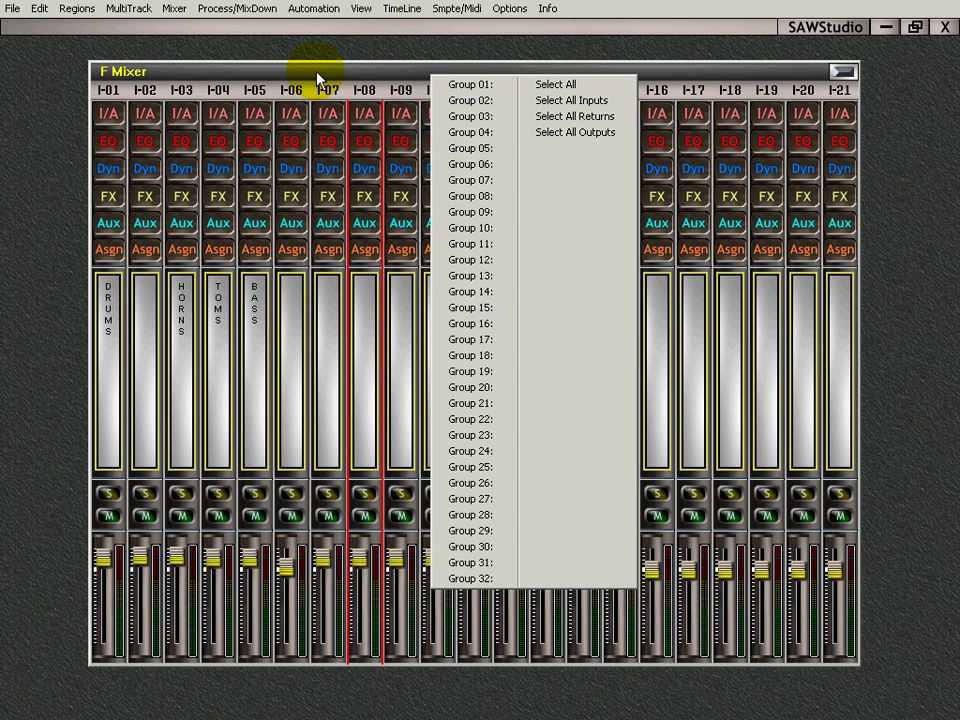
click(385, 80)
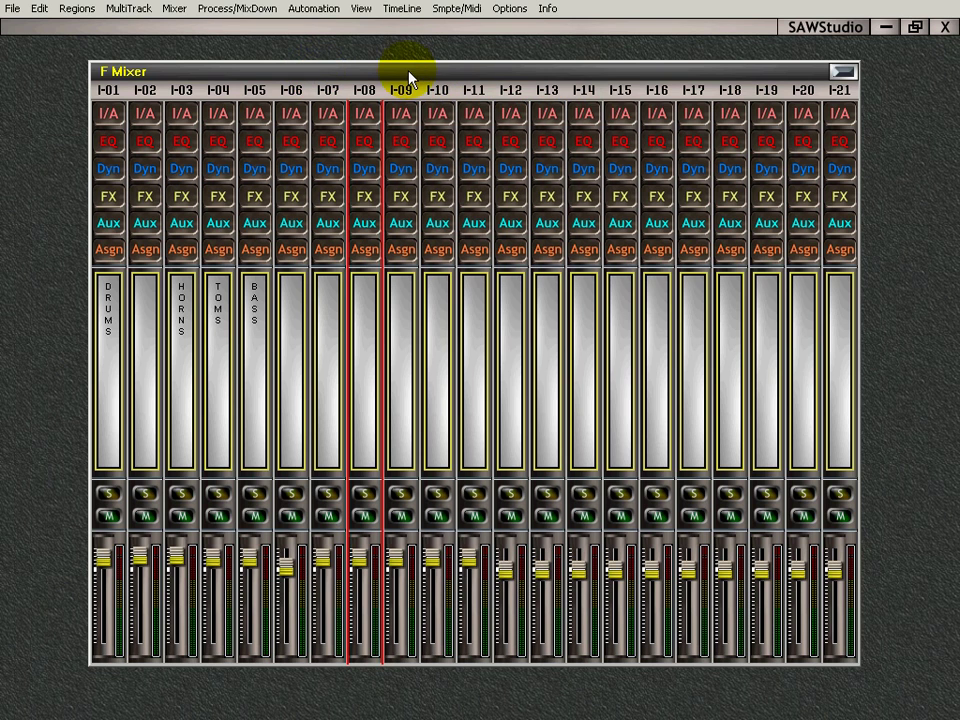
drag(207, 98, 512, 86)
right_click(504, 85)
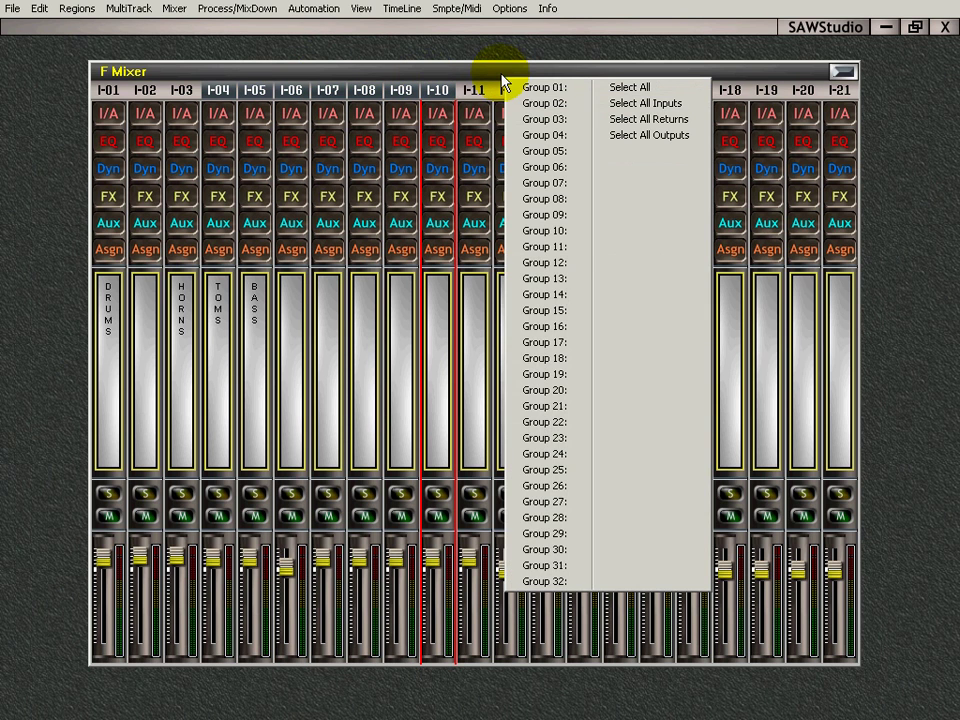
drag(503, 82, 558, 305)
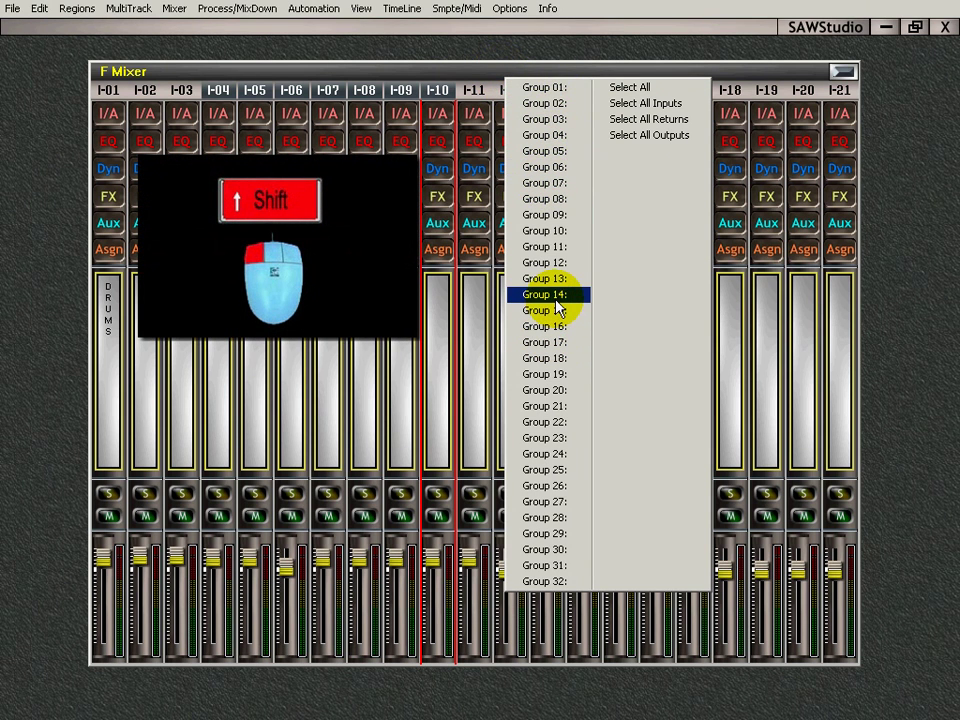
drag(558, 305, 552, 300)
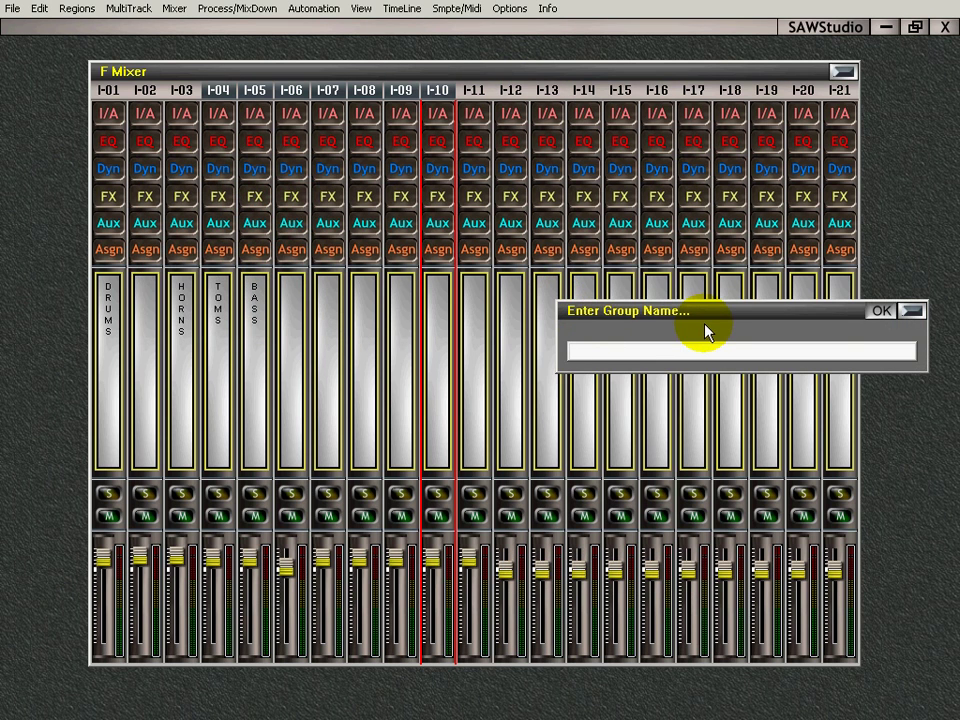
text(drums)
key(Return)
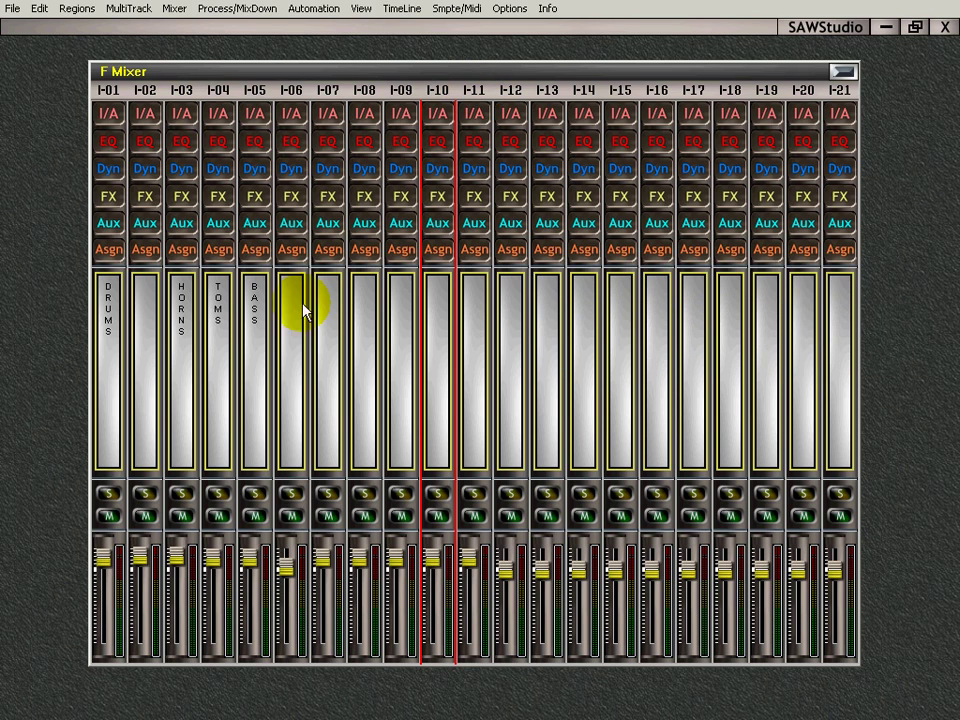
- Recall the Group 14 'drums' selection, toggle it again from channel I-11, and dismiss the group list
right_click(427, 75)
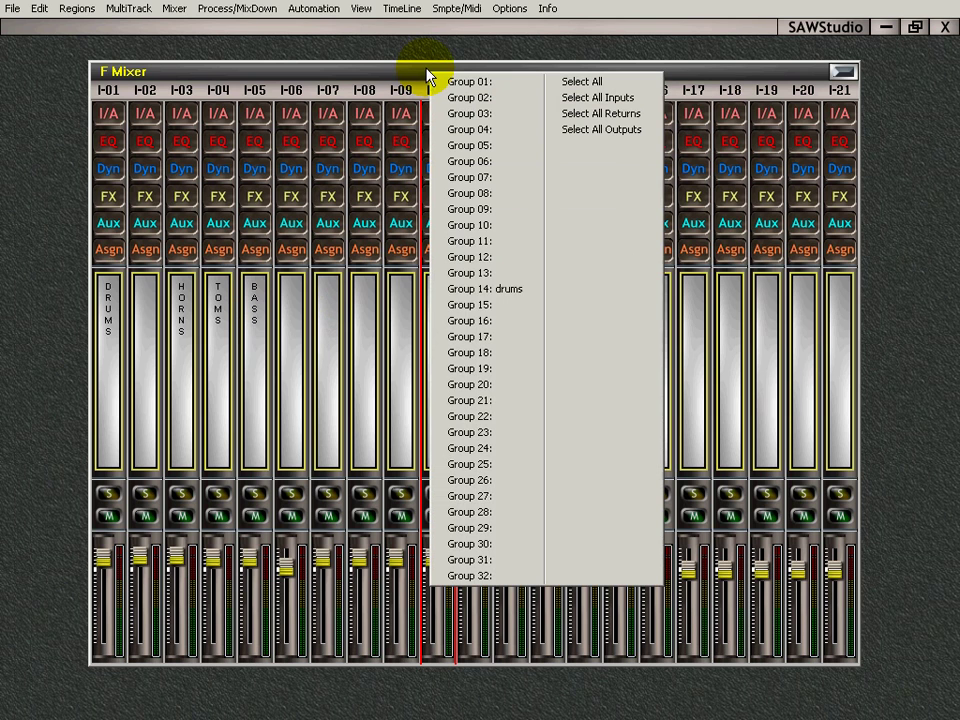
click(511, 291)
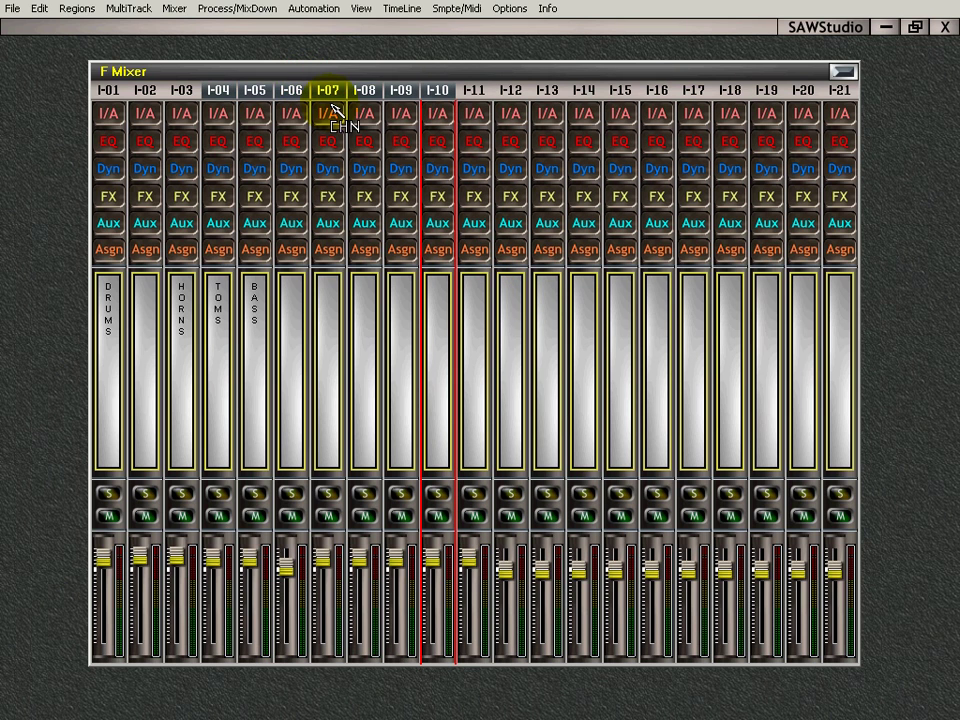
click(481, 77)
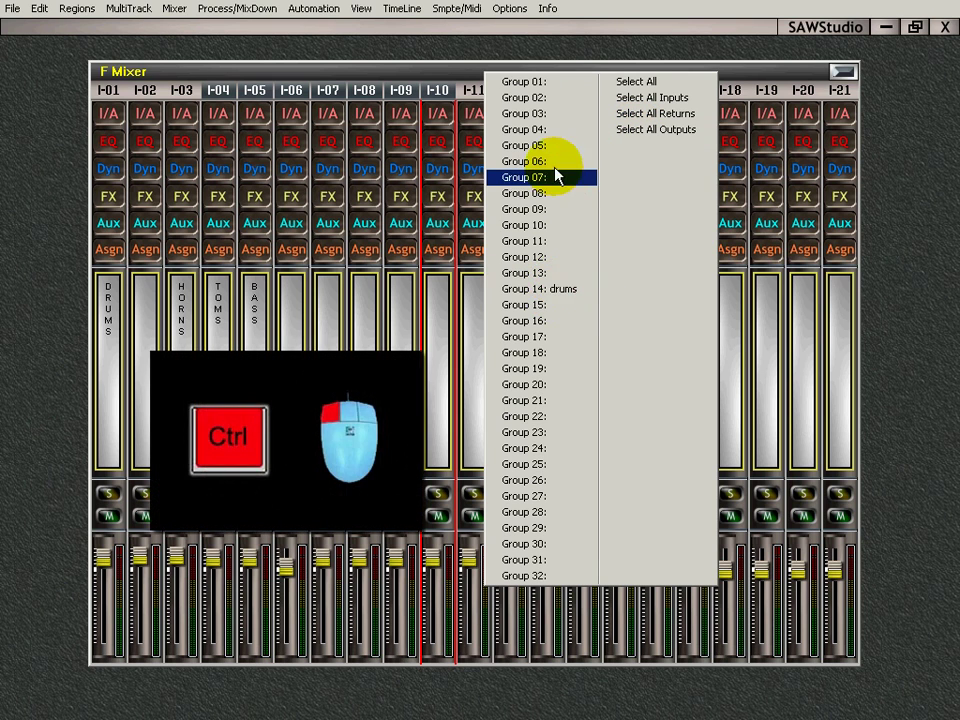
ctrl+click(556, 290)
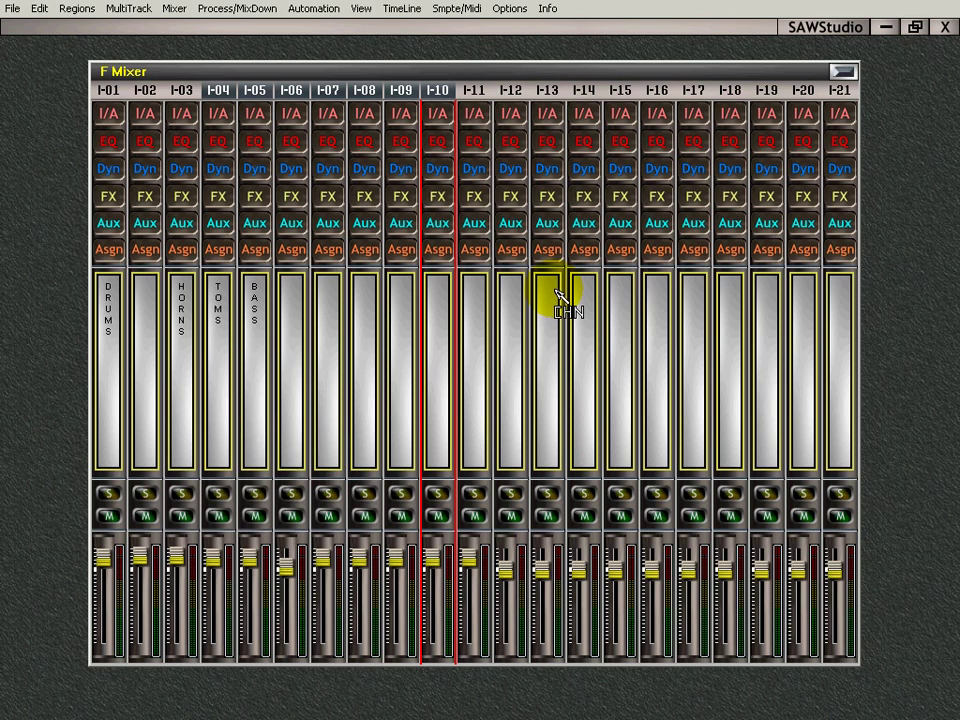
click(462, 73)
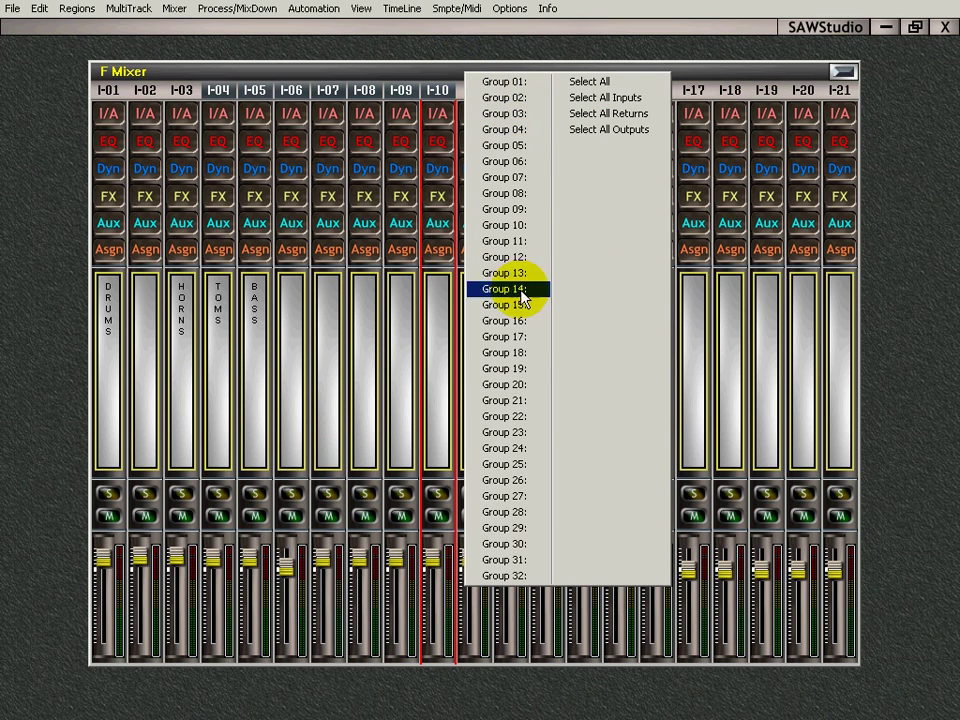
click(428, 68)
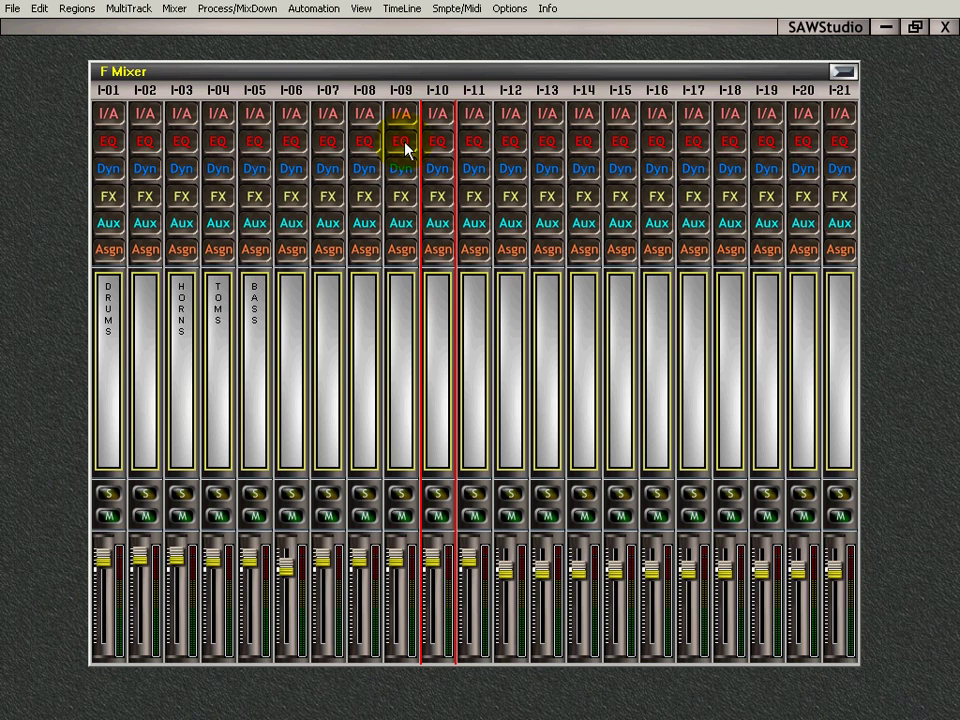
- Check Input 09's EQ, then switch its compressor on and close the dynamics panel
click(405, 147)
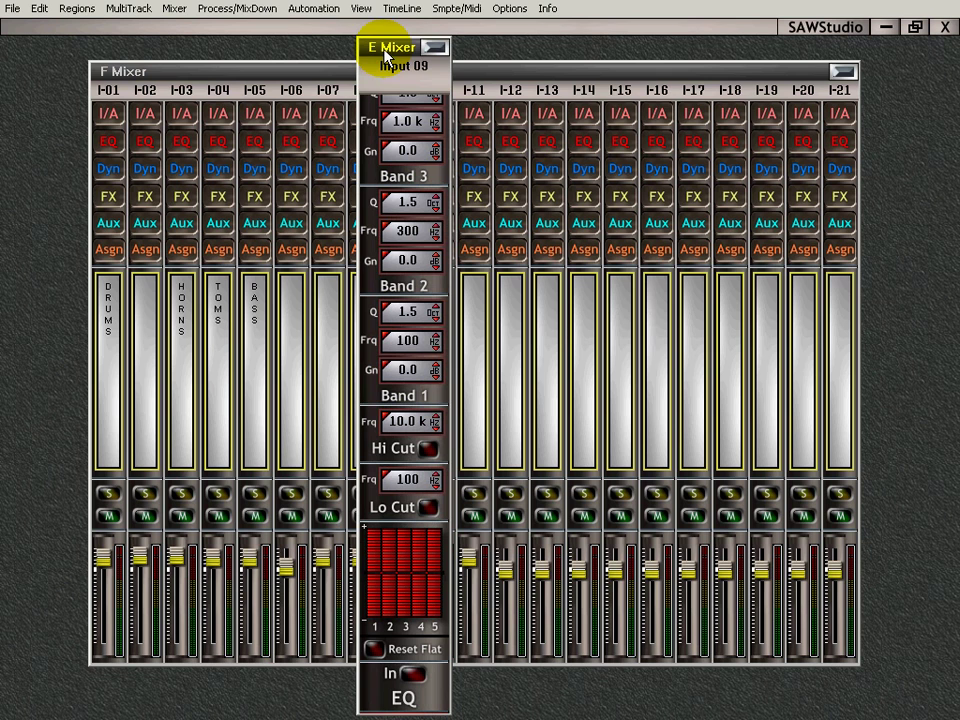
click(436, 48)
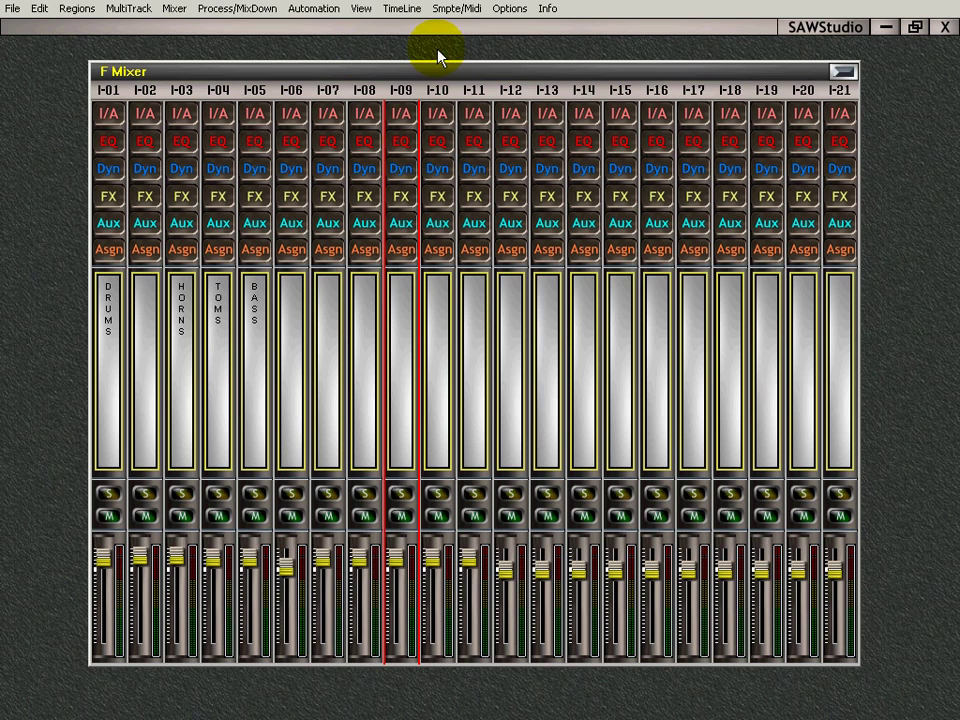
click(400, 170)
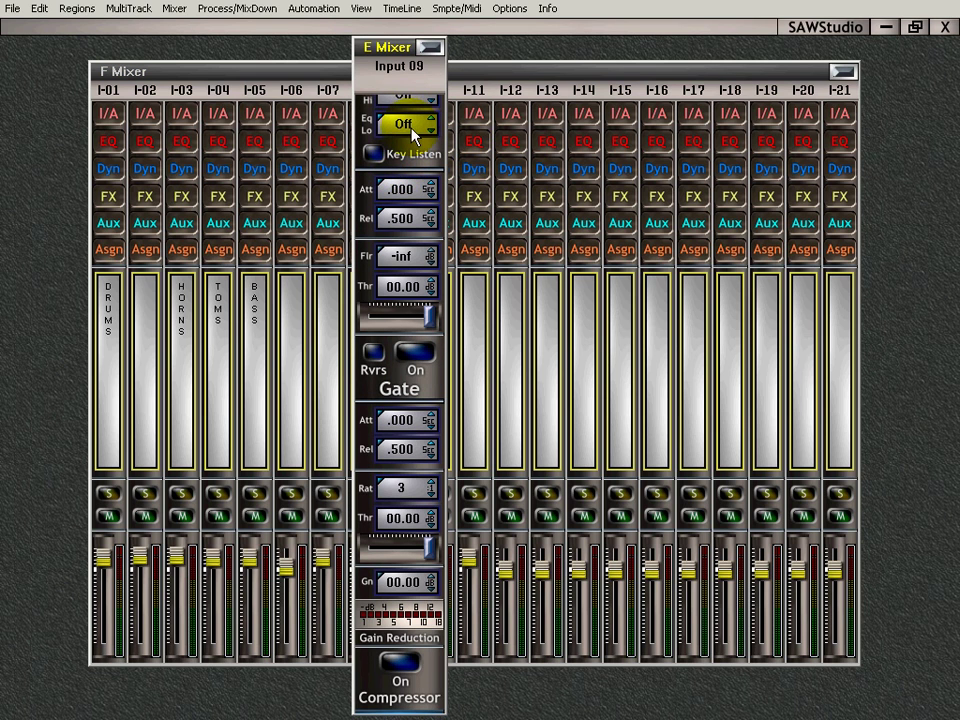
click(402, 664)
click(500, 332)
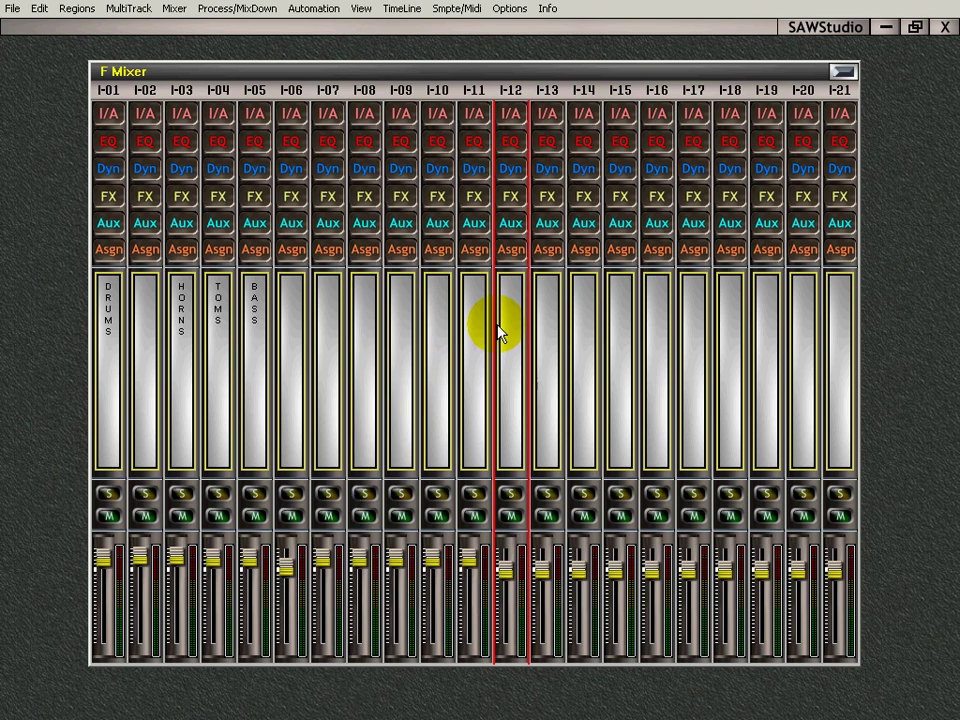
- View and close the EQ settings for Input 11, then for Input 09
click(479, 145)
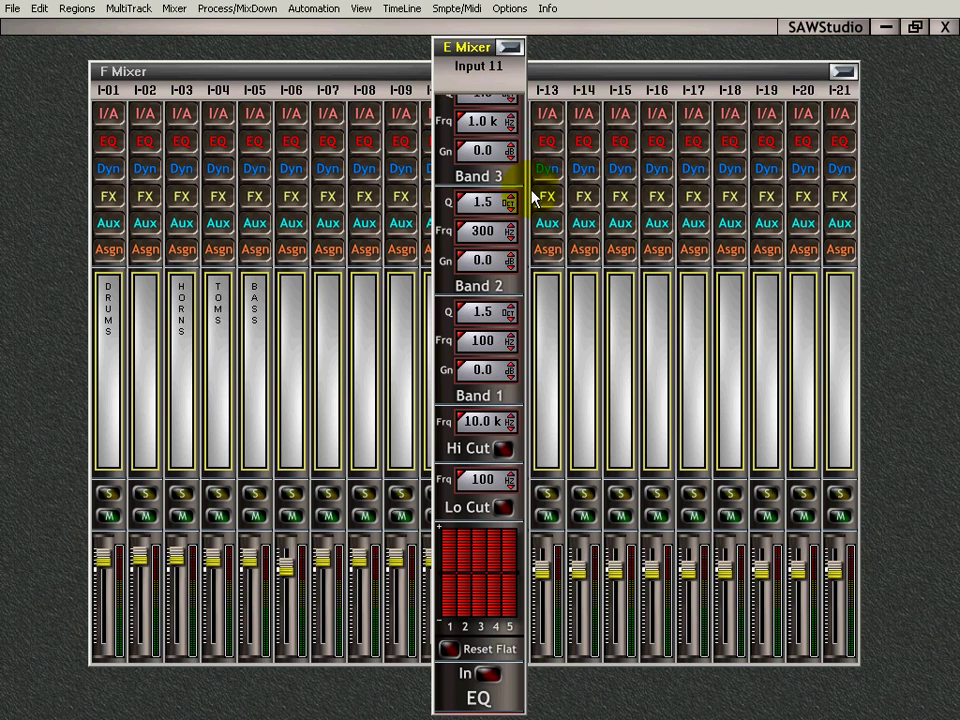
click(548, 108)
click(405, 138)
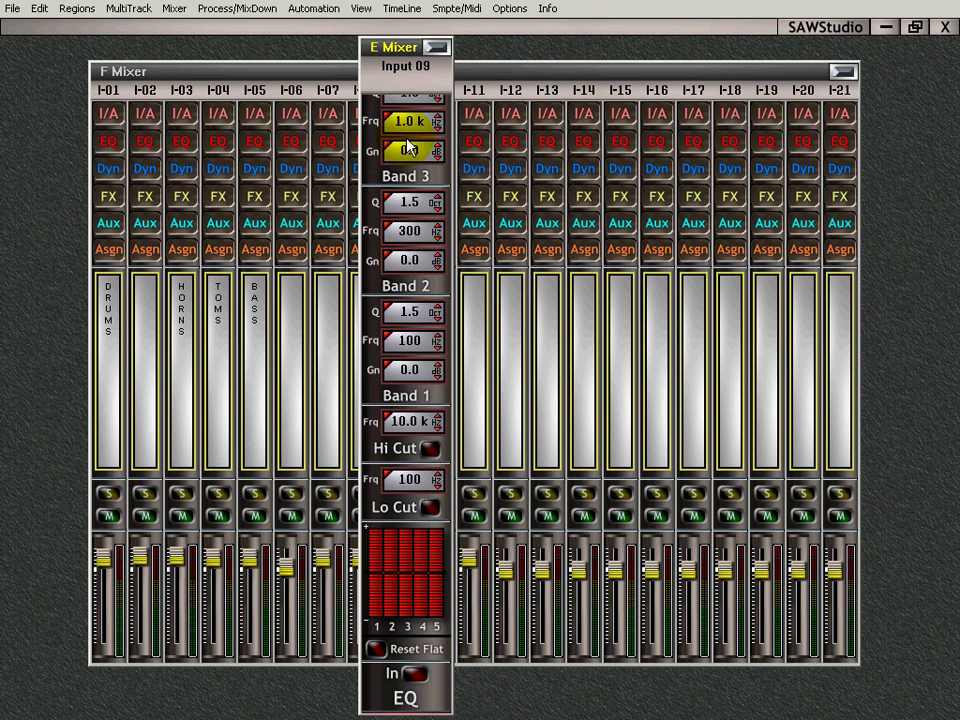
click(430, 45)
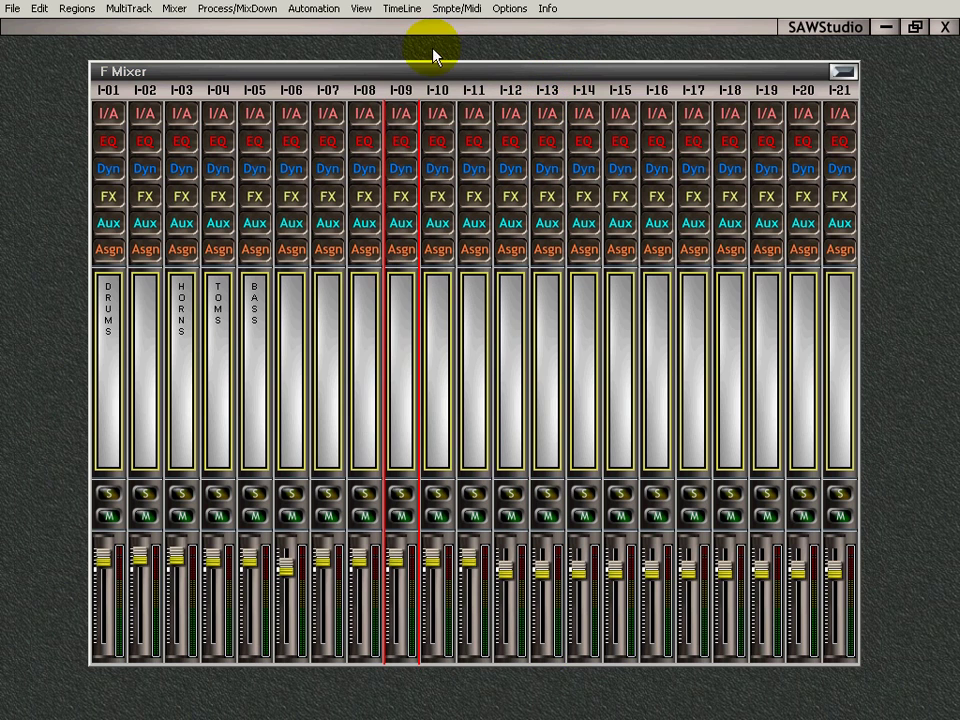
- Show Input 11 and Input 08 dynamics in the channel panel and reposition the panel beside the mixer
click(476, 170)
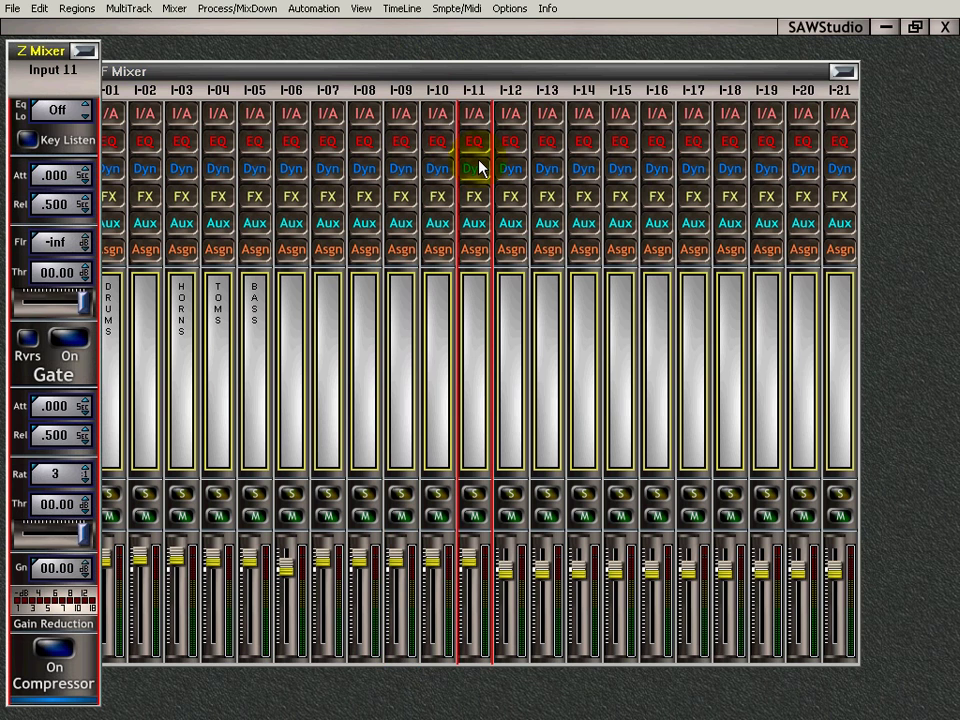
ctrl+right_click(402, 83)
ctrl+right_click(472, 68)
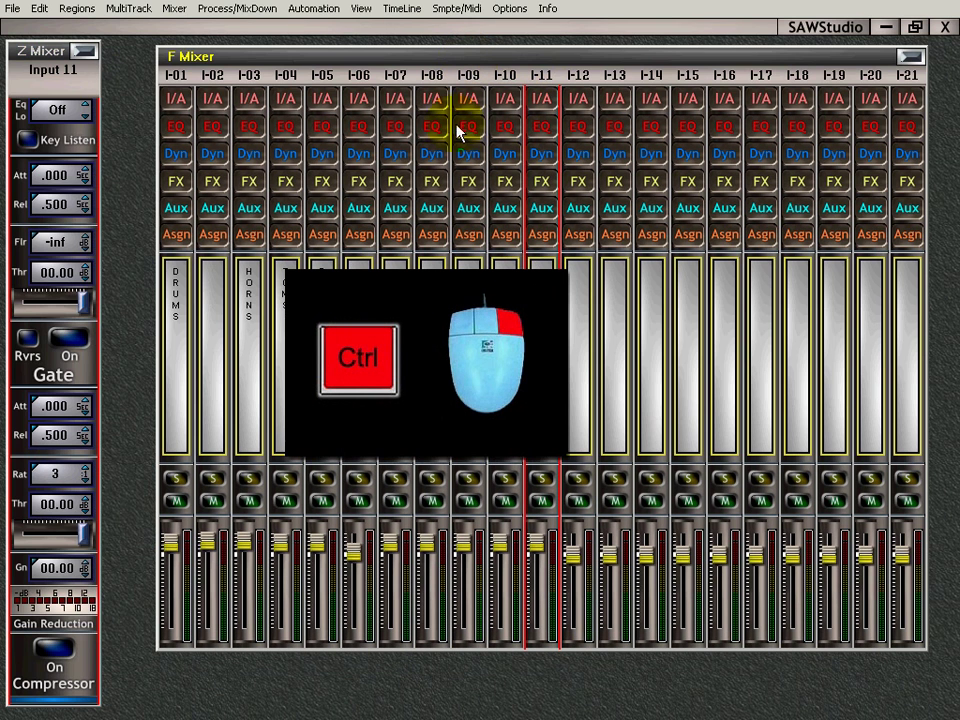
ctrl+right_click(82, 50)
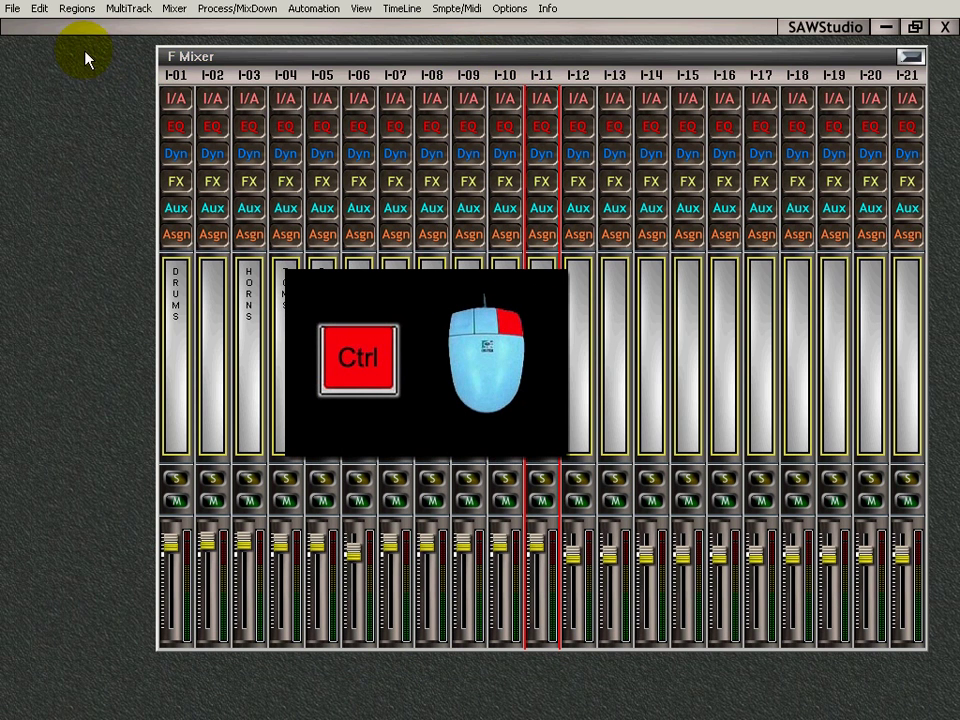
ctrl+right_click(465, 166)
ctrl+right_click(432, 157)
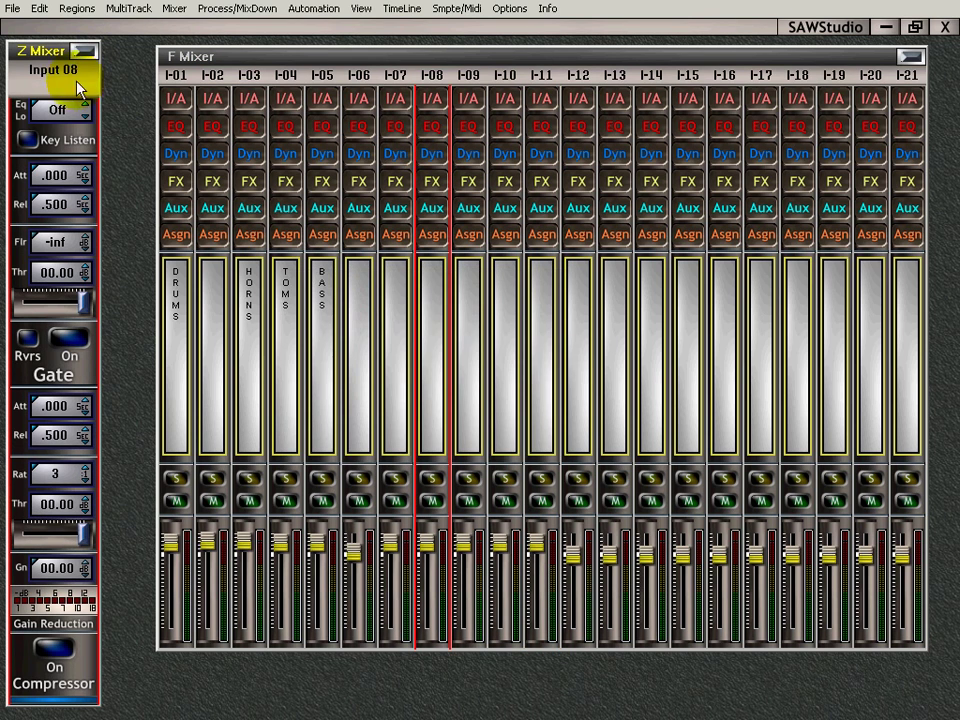
drag(42, 50, 62, 57)
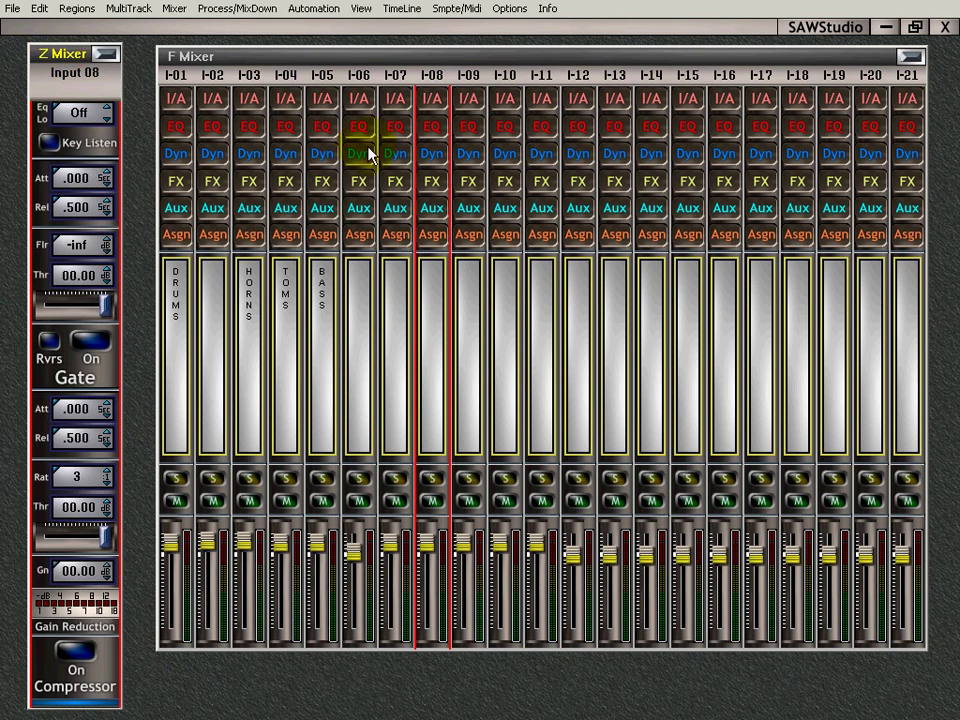
- Step the channel panel through Inputs 14, 06 and 04, ending on Input 03 horns' aux sends
click(647, 184)
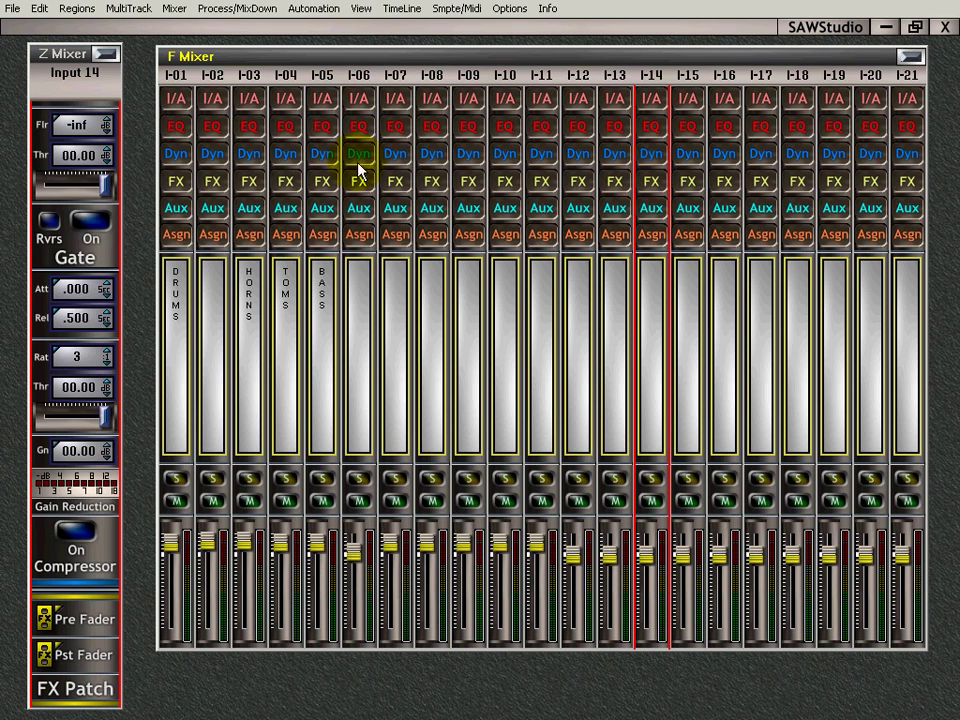
click(355, 133)
click(285, 135)
click(248, 154)
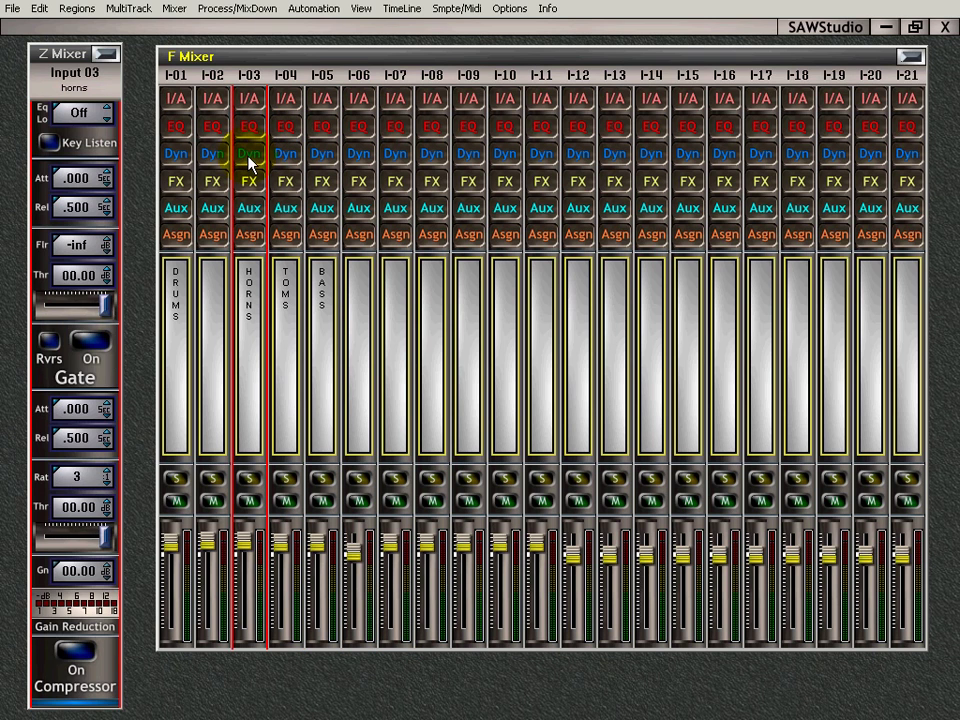
click(267, 208)
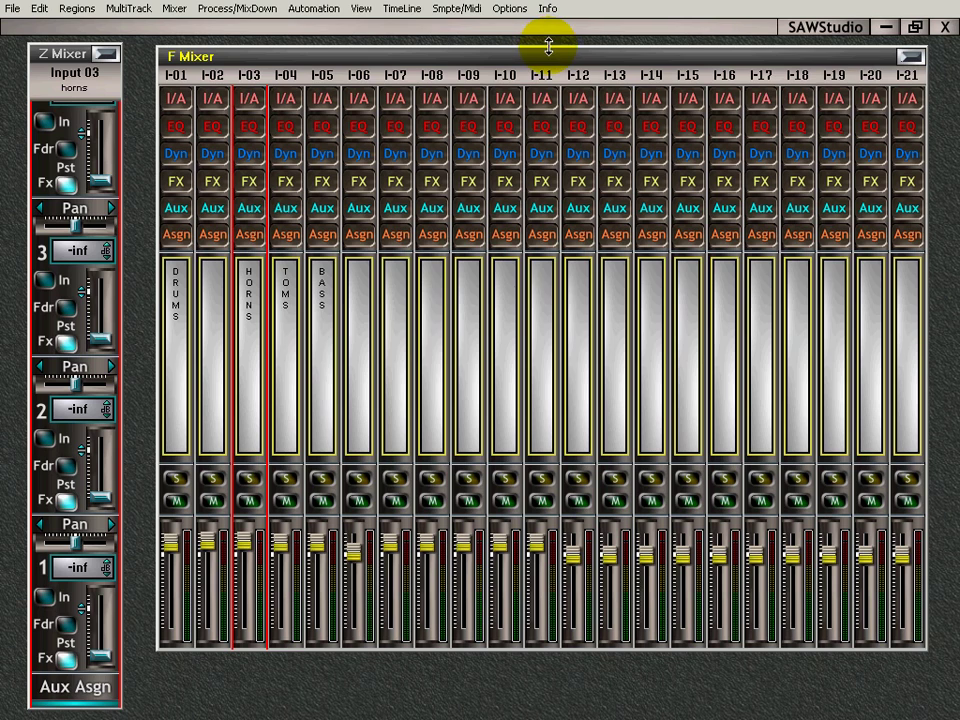
- Shrink the F Mixer to four channel strips and make channel 2 the active channel
drag(548, 52, 545, 432)
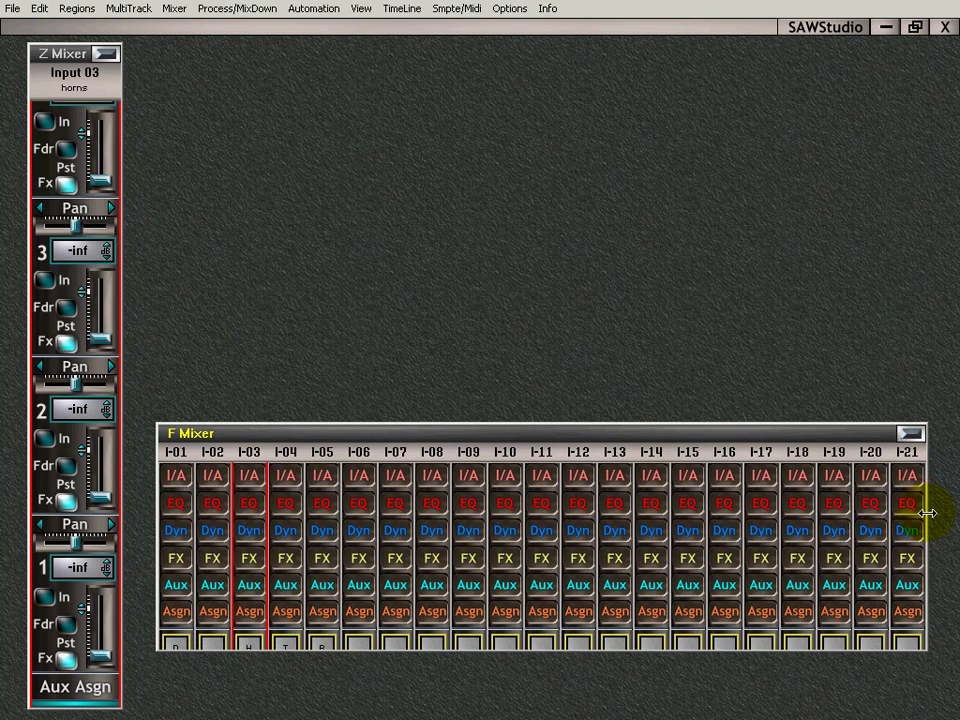
drag(928, 513, 290, 518)
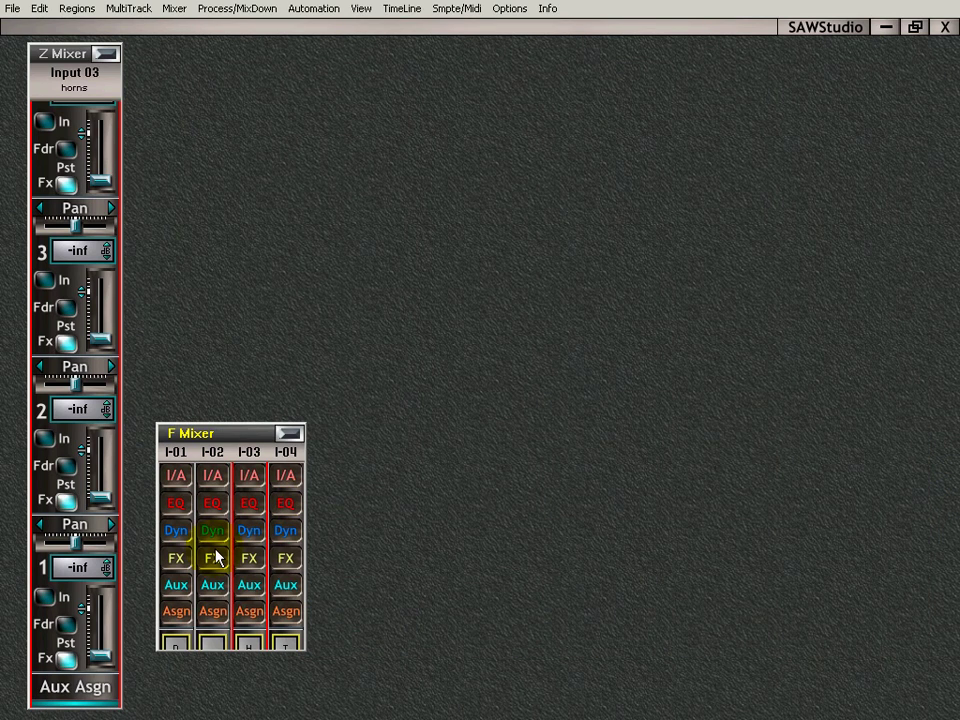
scroll(216, 558, down, 5)
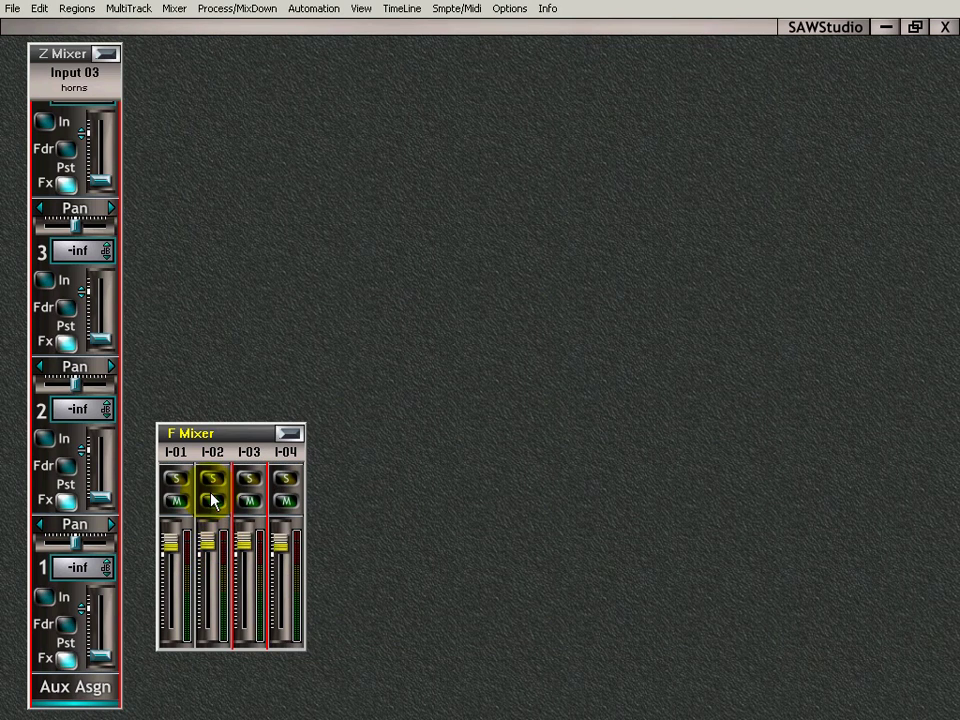
click(210, 527)
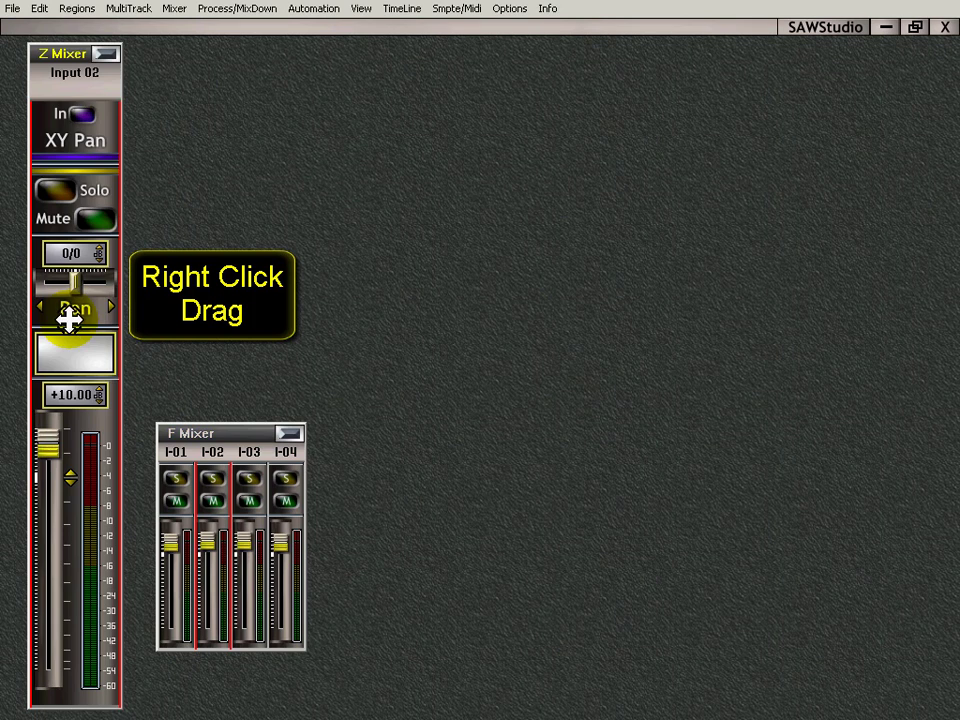
- Extend the F Mixer upward to reveal track names and widen it to show 19 channels
drag(68, 318, 68, 284)
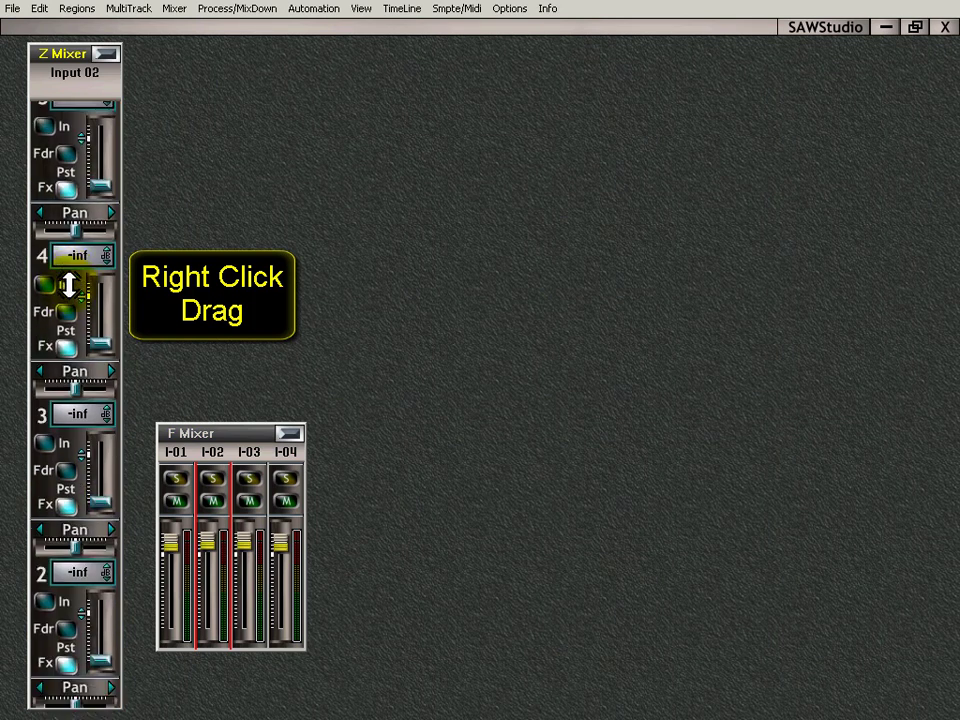
drag(68, 285, 52, 213)
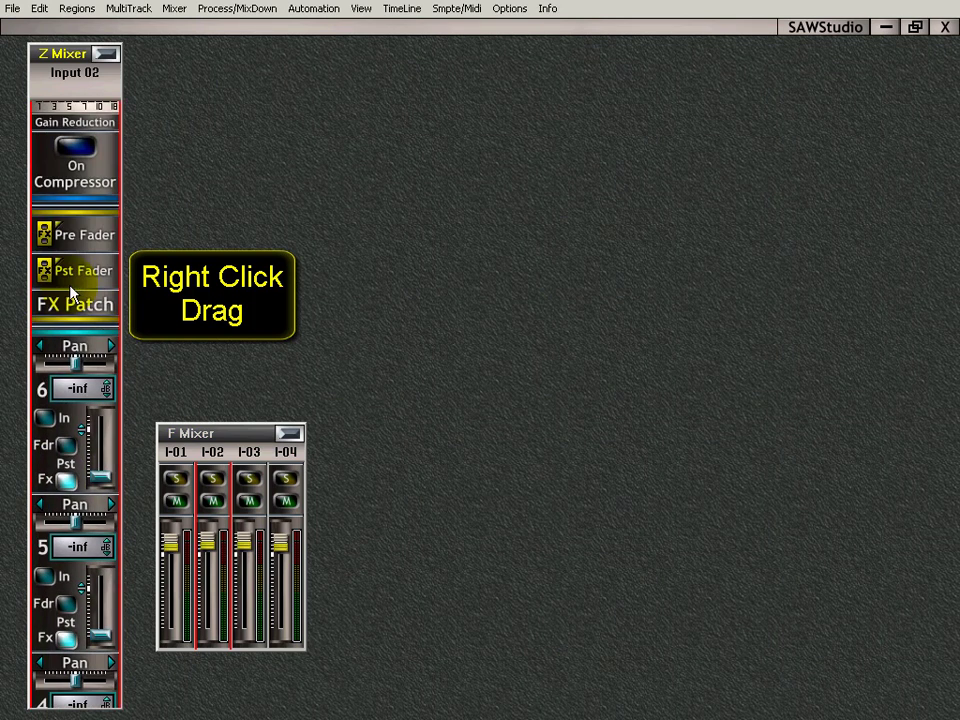
click(237, 435)
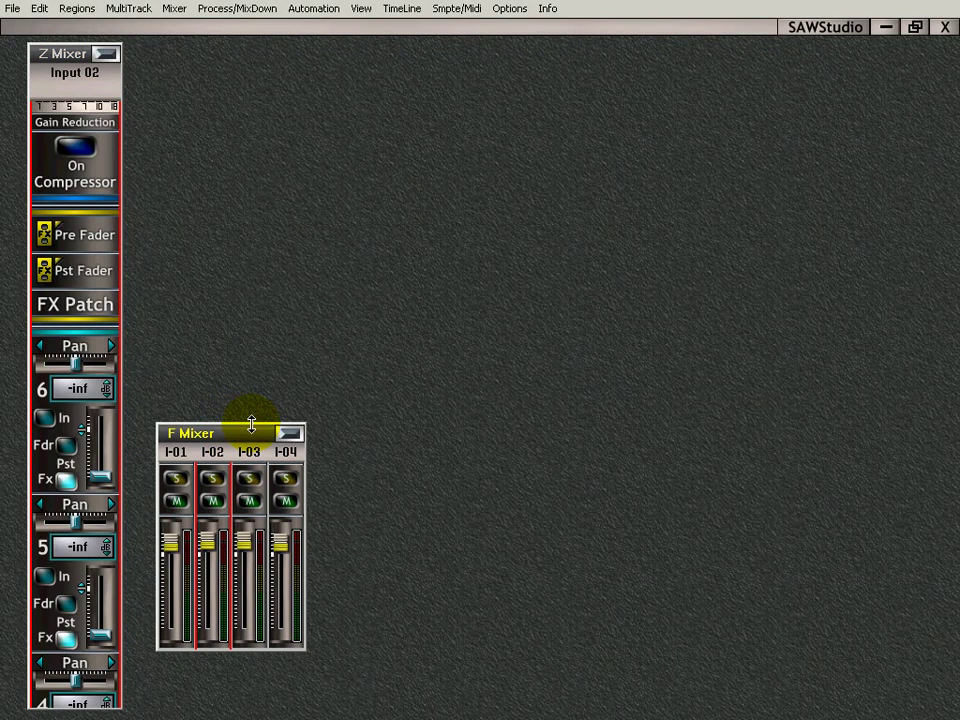
drag(251, 424, 249, 74)
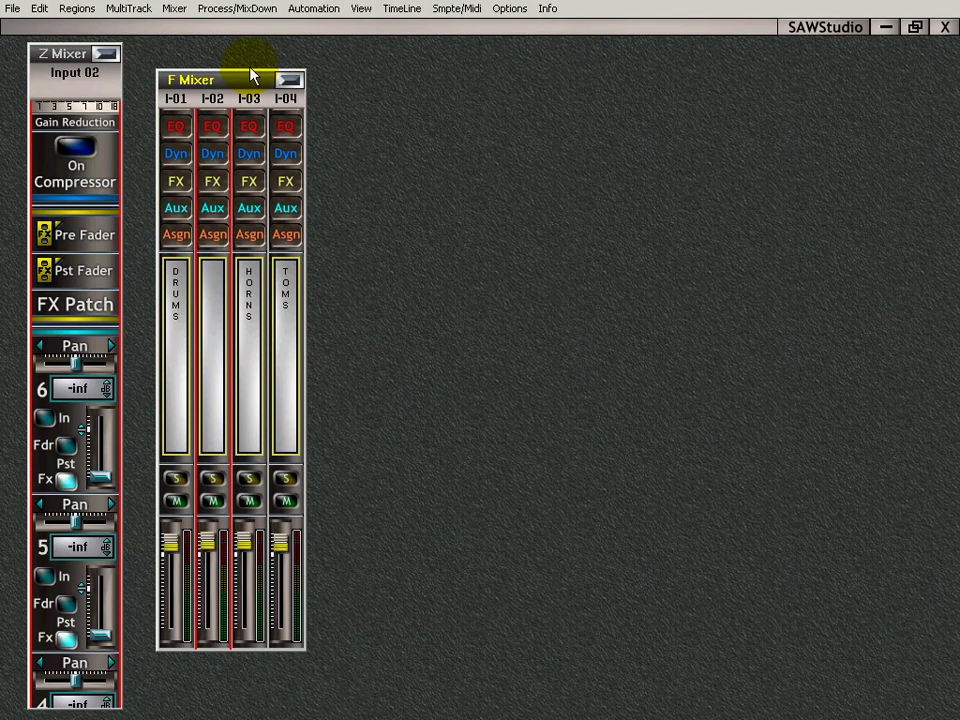
drag(252, 70, 253, 49)
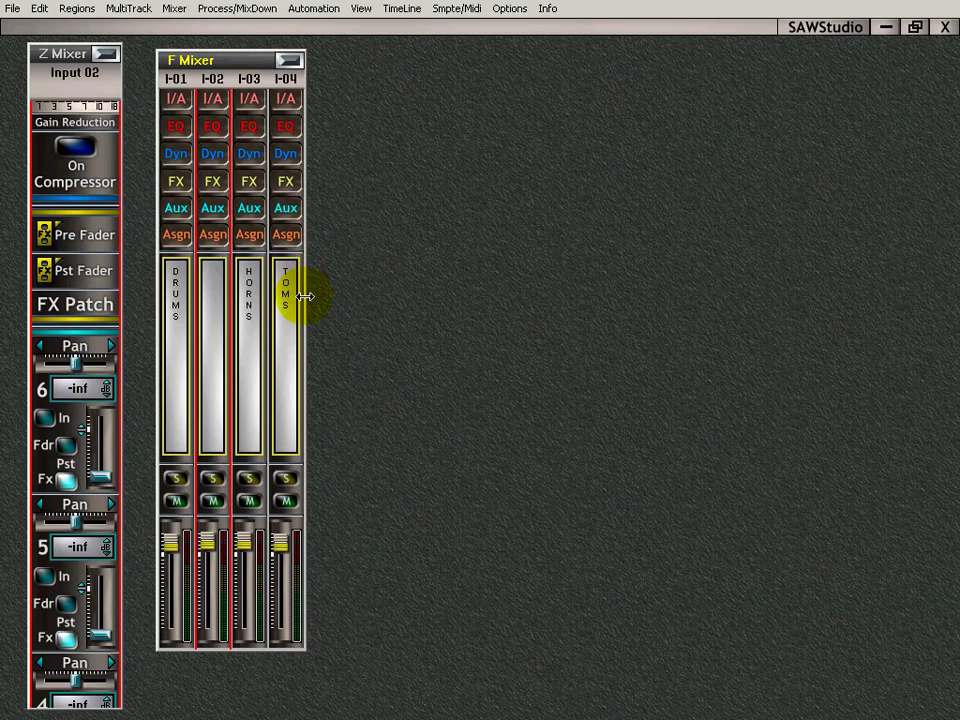
drag(304, 296, 860, 268)
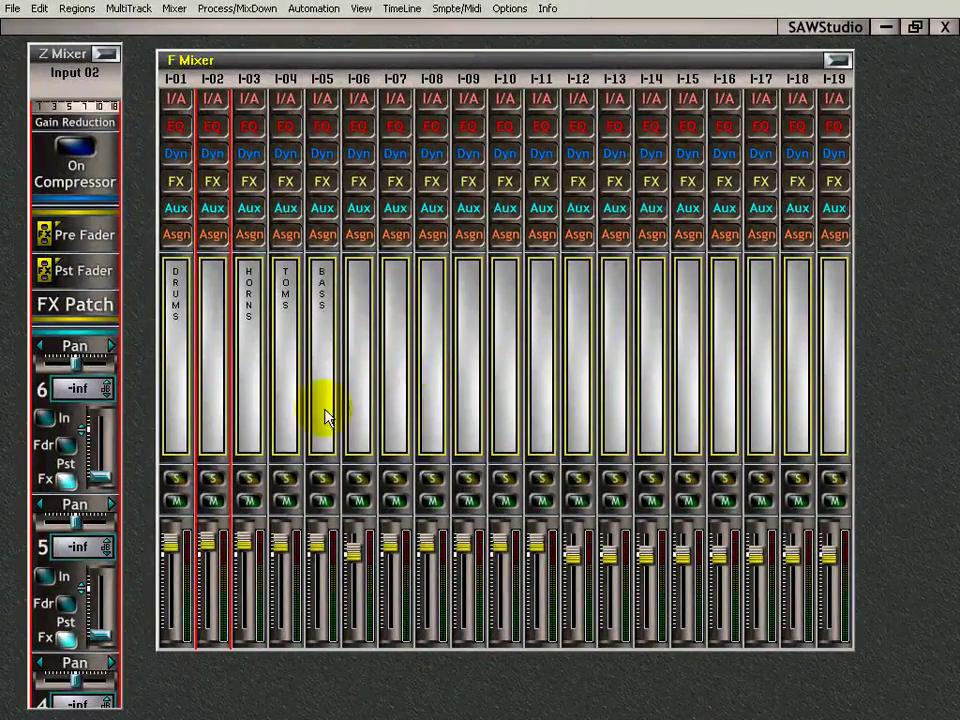
- Select channel 7 and switch its EQ in
click(396, 155)
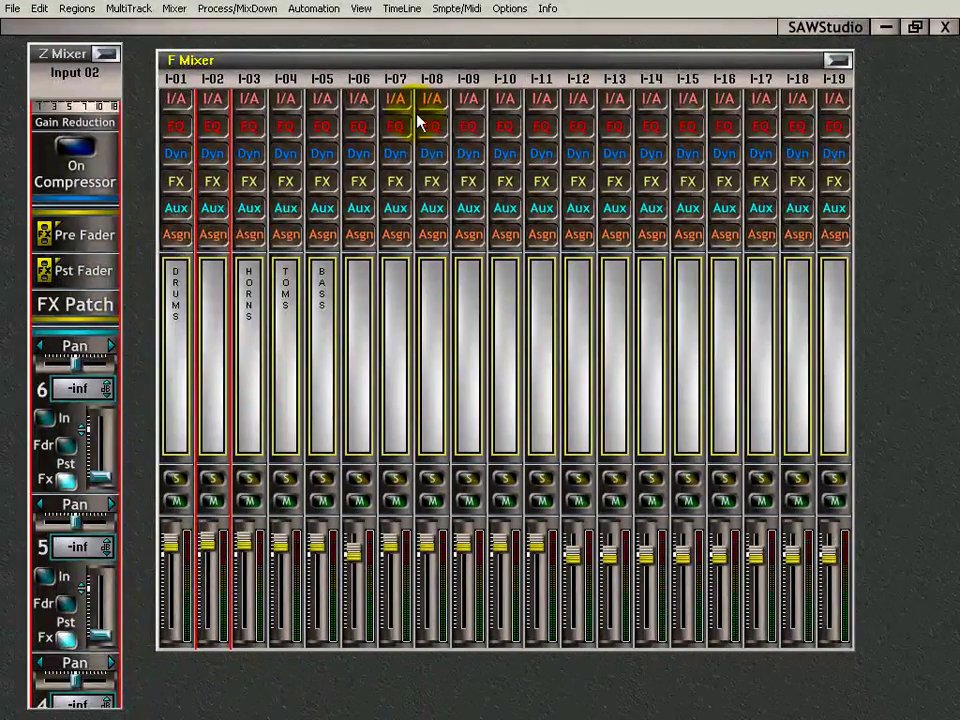
click(396, 130)
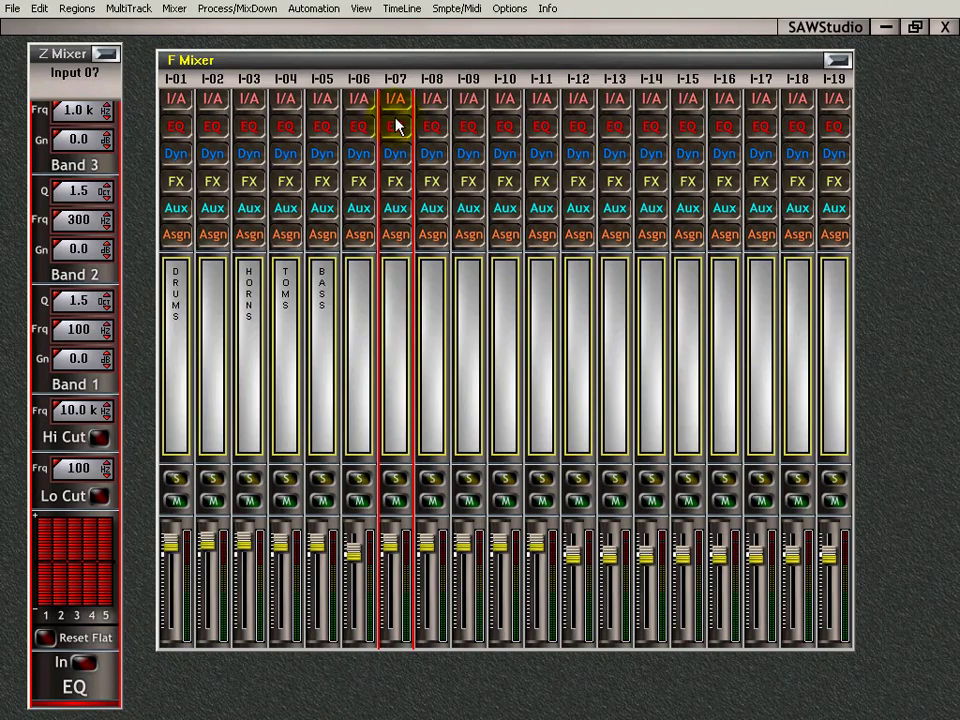
click(79, 665)
- Turn on channel 7's gate and compressor, toggling each off and back on to compare
scroll(86, 199, down, 3)
scroll(88, 226, down, 5)
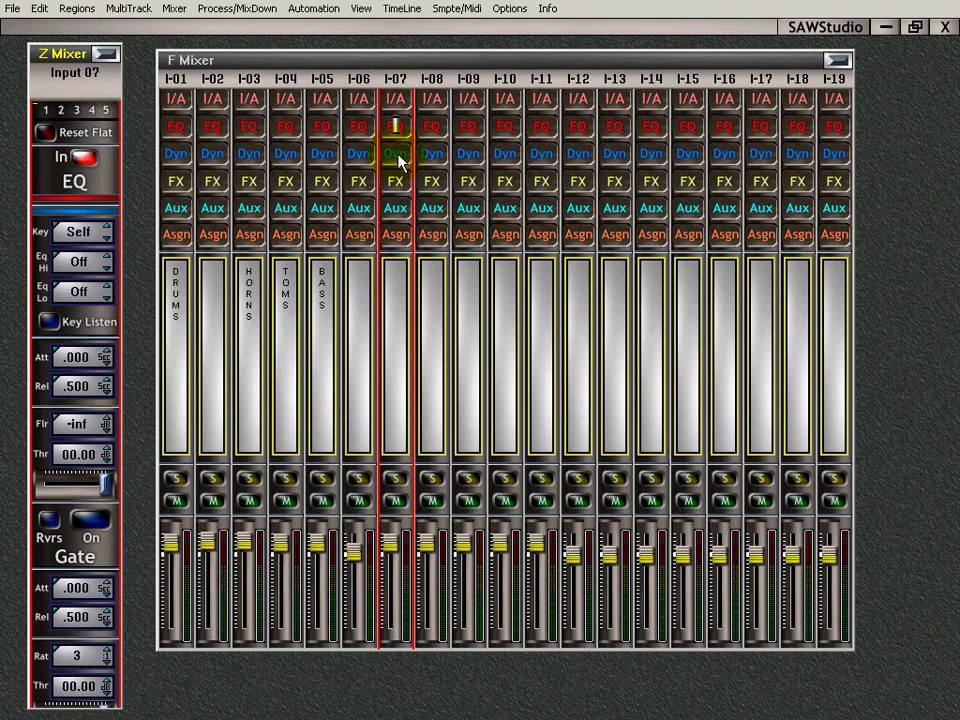
click(90, 520)
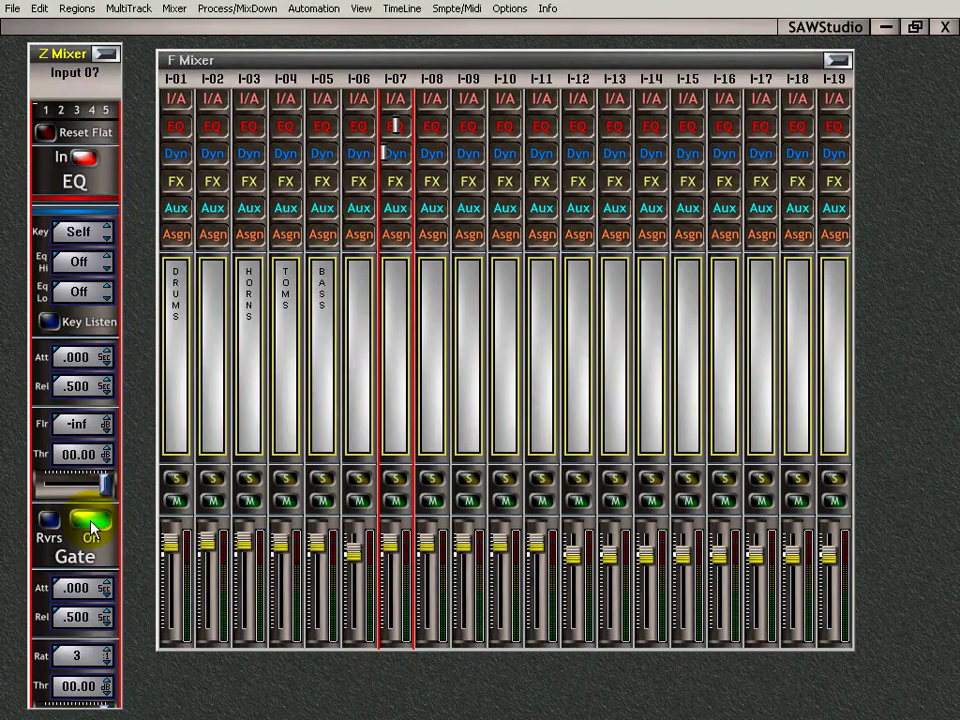
scroll(90, 527, down, 5)
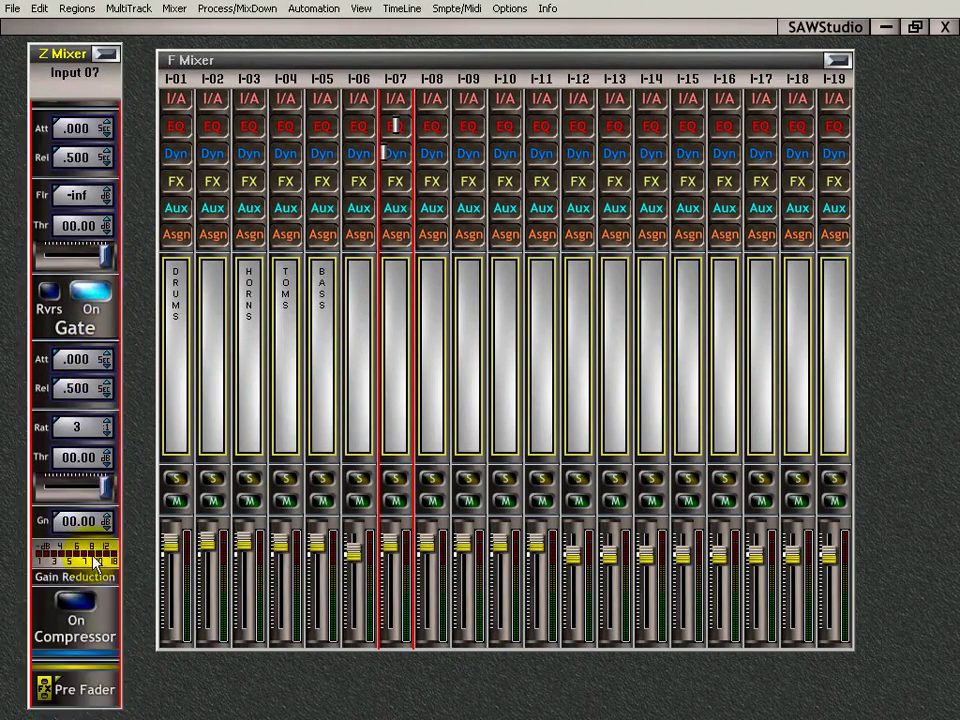
click(72, 602)
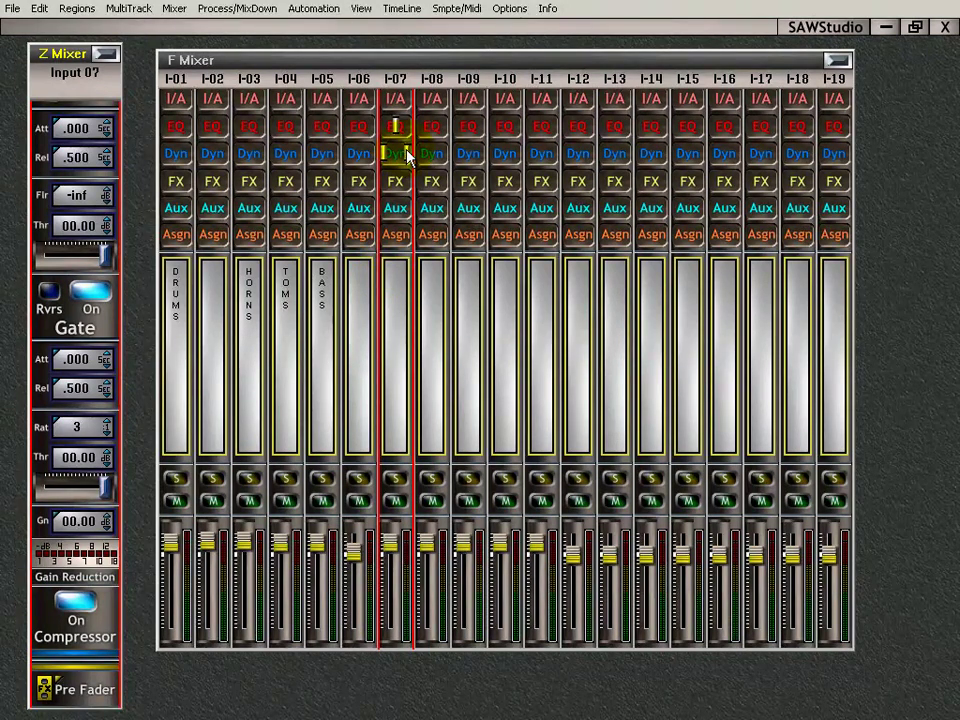
click(76, 601)
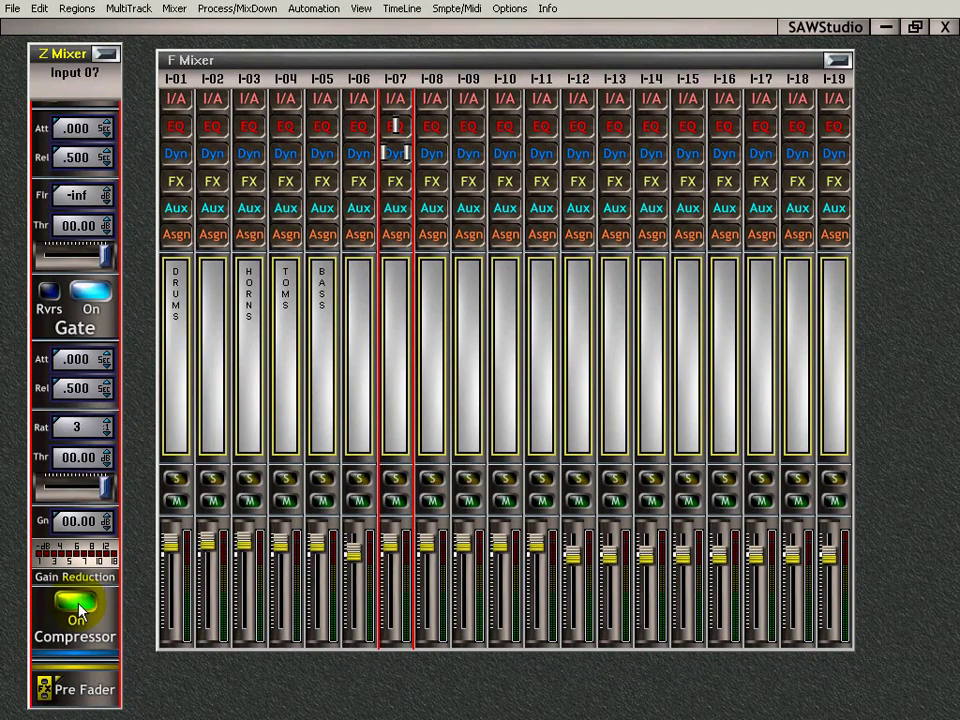
click(78, 606)
click(90, 296)
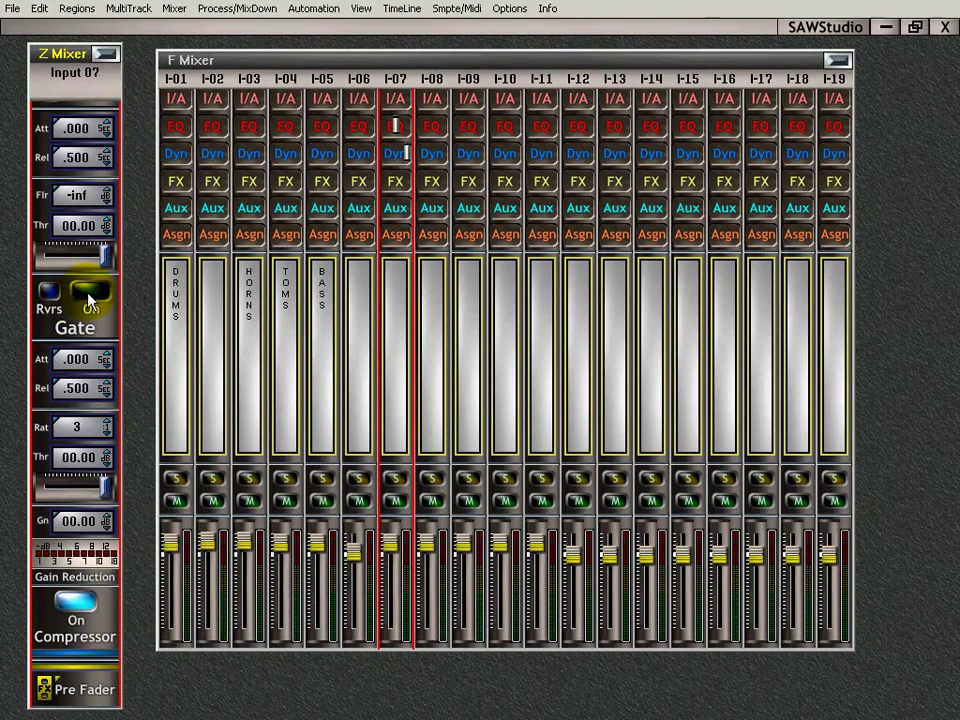
click(88, 298)
- Boost channel 7's EQ band 2 to +4.0 dB; set compressor threshold -23.75 and gate threshold -31.25
click(392, 127)
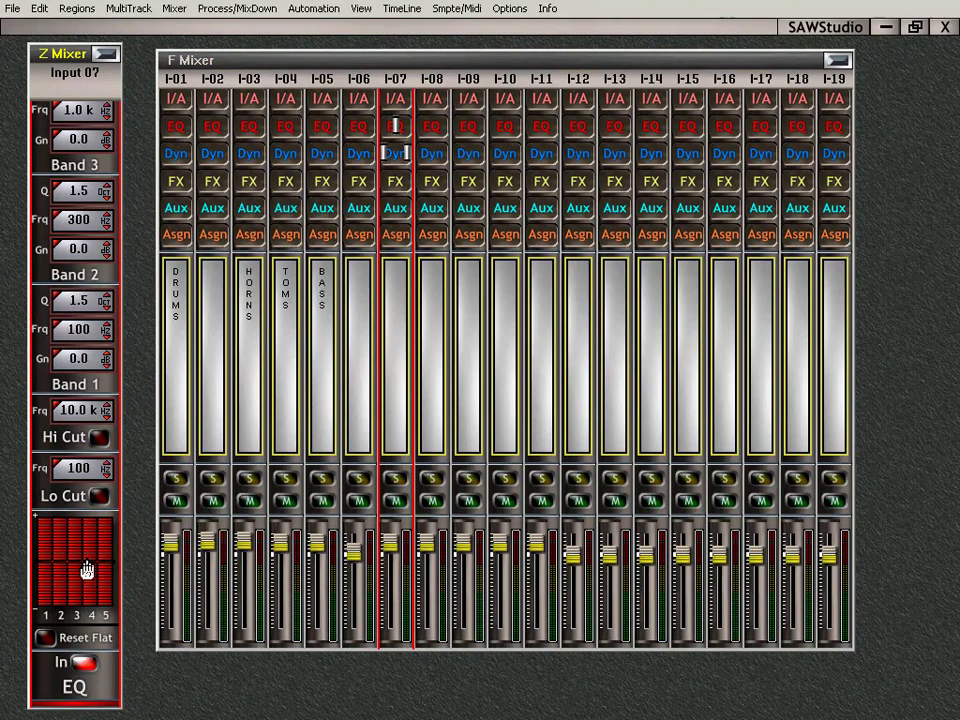
drag(59, 567, 76, 559)
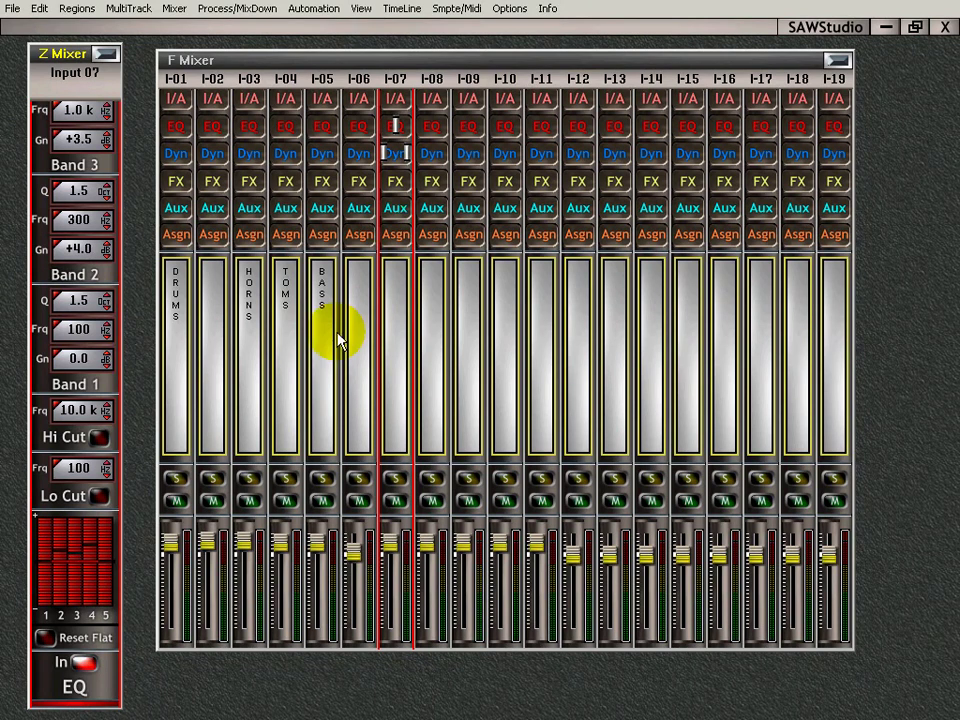
click(395, 153)
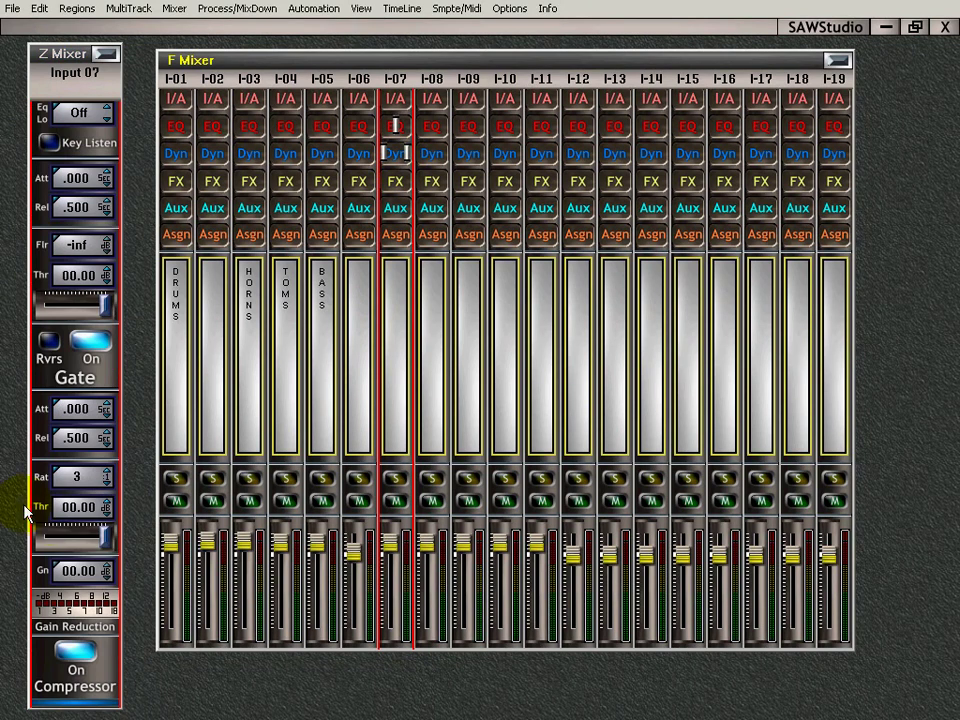
drag(102, 542, 90, 541)
drag(104, 305, 83, 311)
- Compare channel 7's EQ against channel 11's flat EQ
click(545, 124)
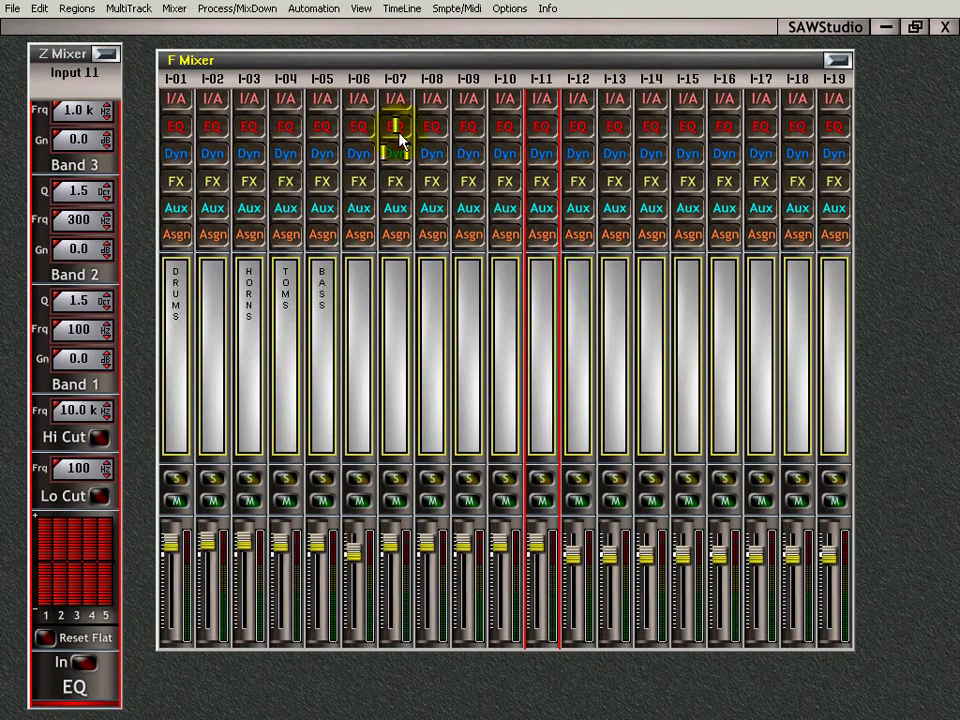
click(394, 128)
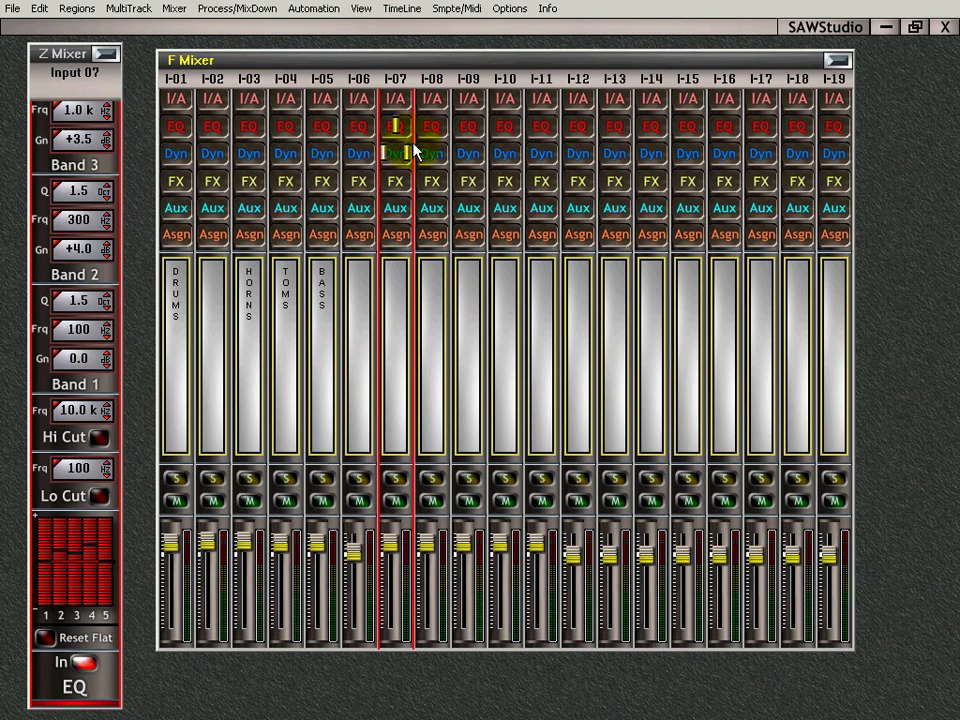
click(552, 139)
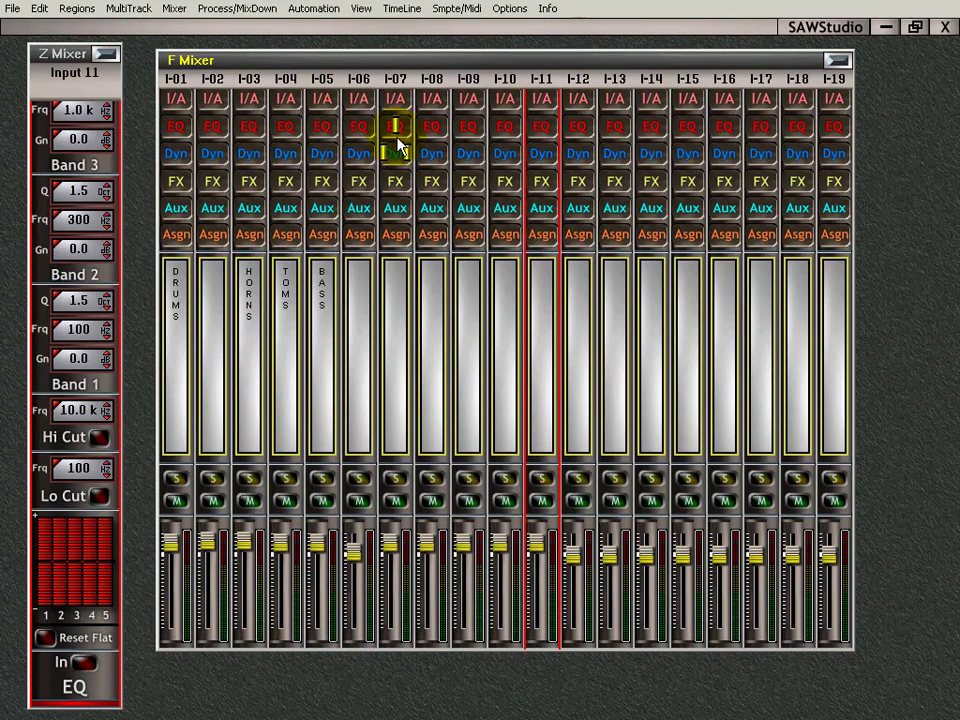
- Store channel 7's EQ in memory cell 01
click(396, 152)
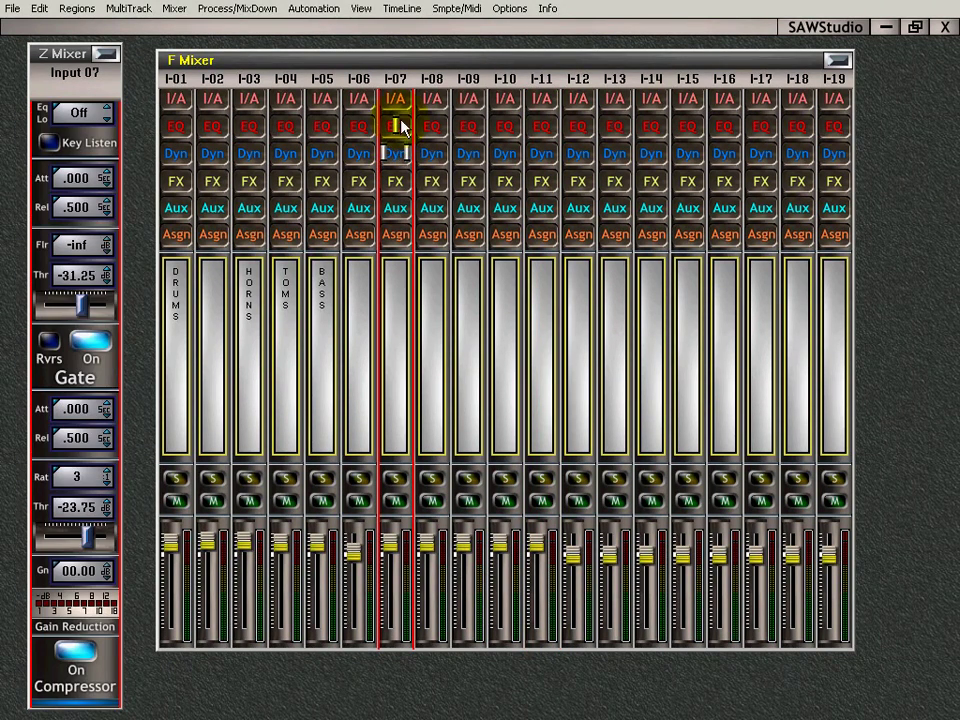
alt+right_click(398, 148)
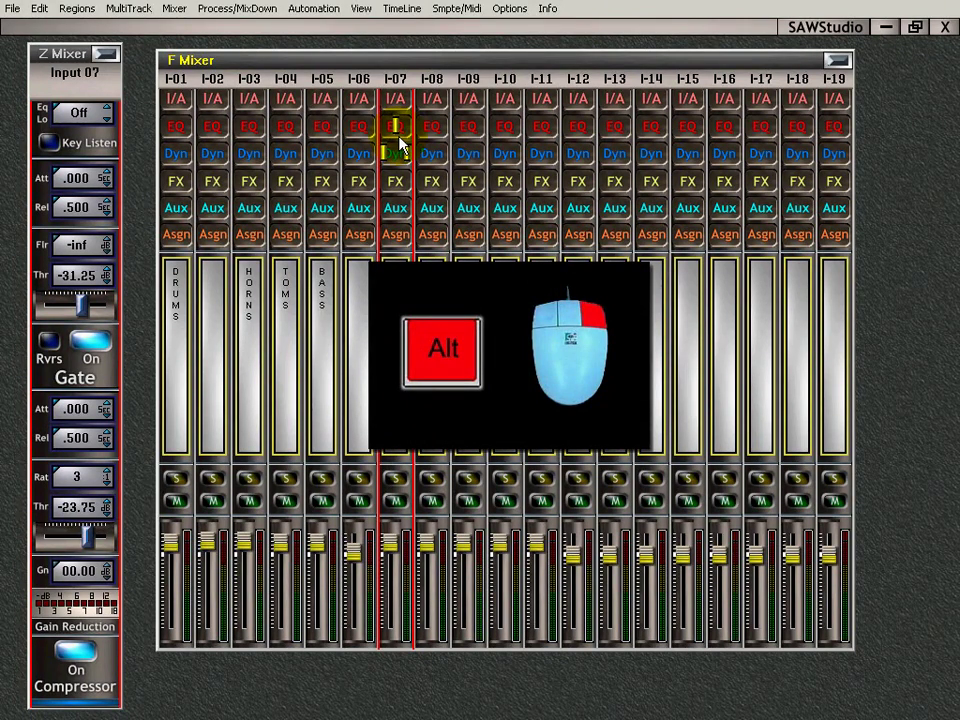
alt+right_click(398, 146)
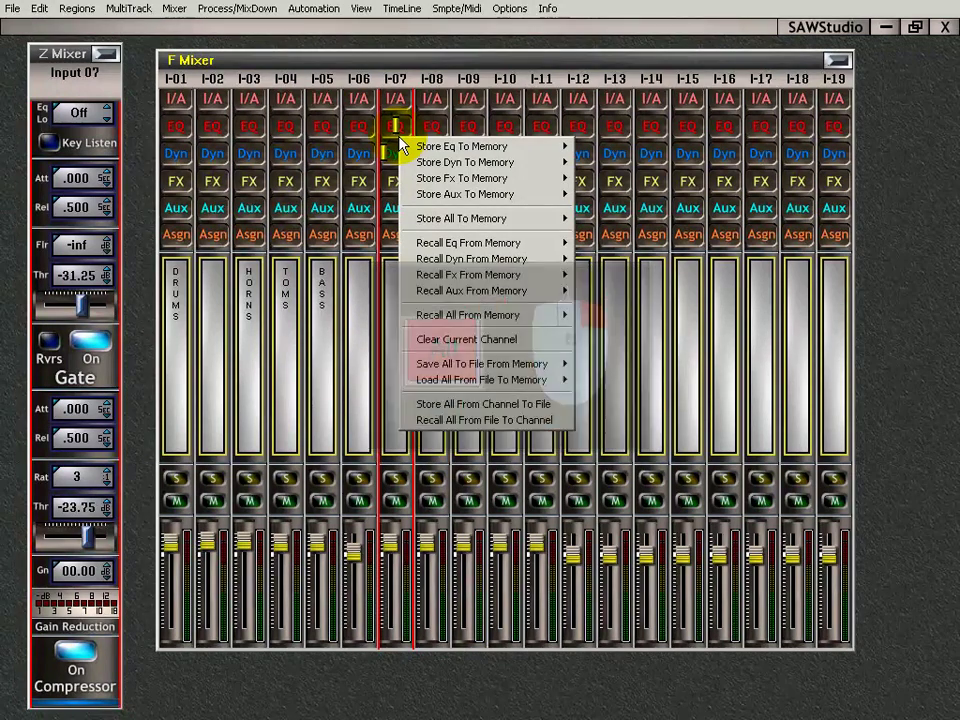
mouse_move(408, 146)
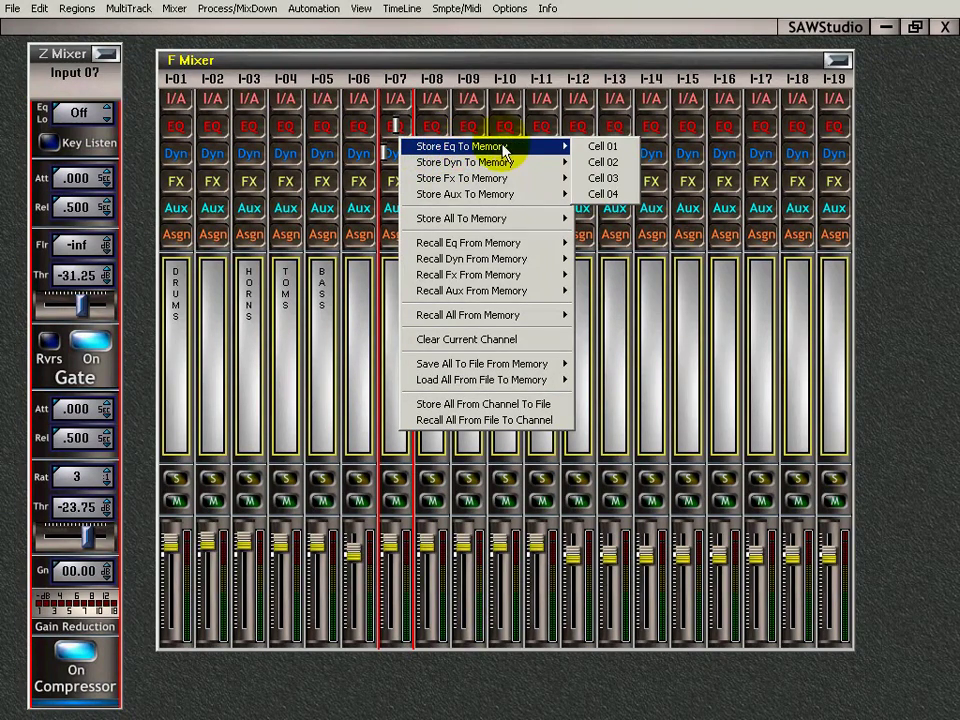
mouse_move(462, 182)
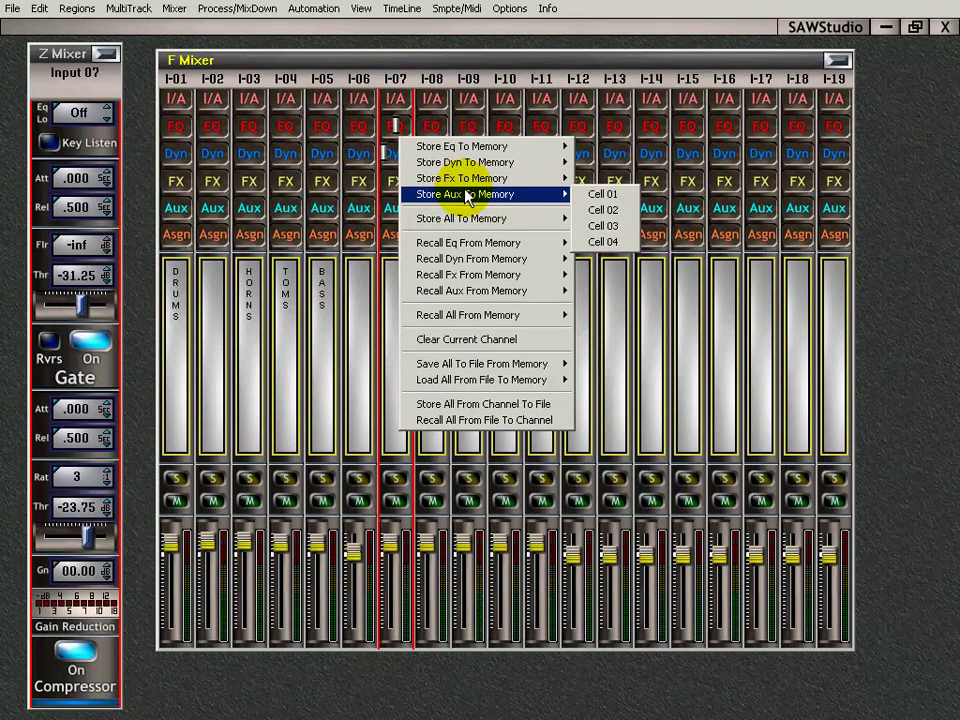
mouse_move(529, 146)
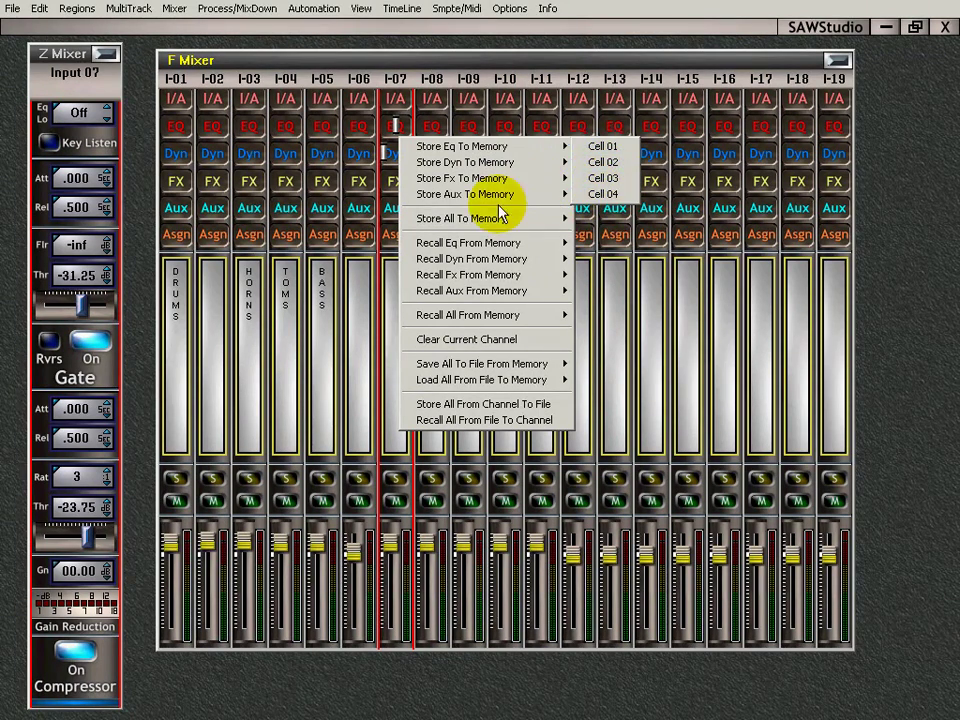
mouse_move(464, 226)
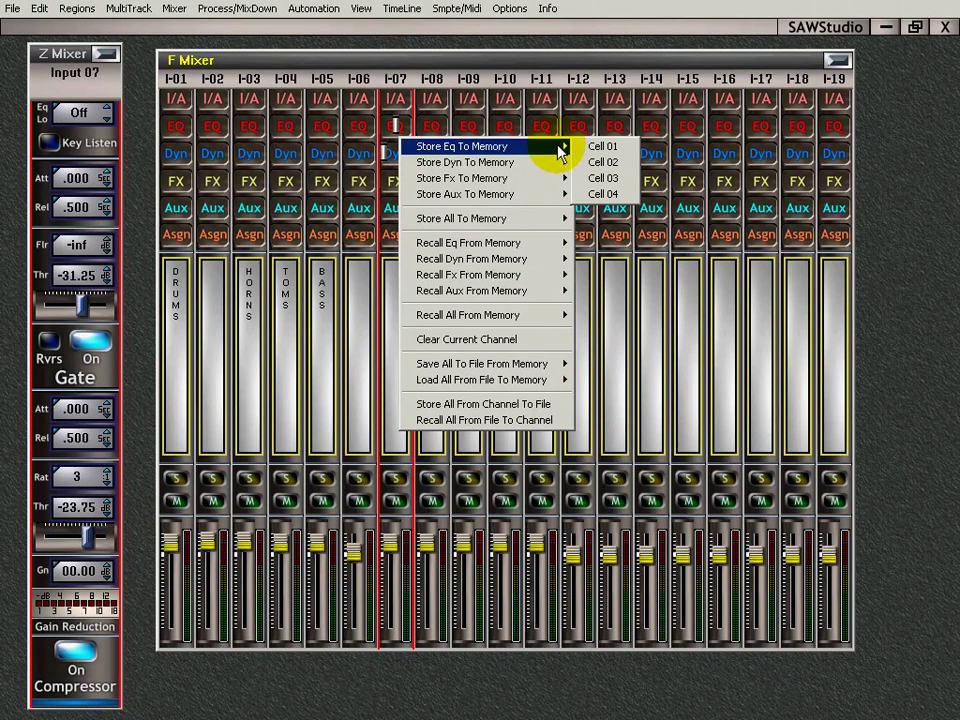
click(600, 147)
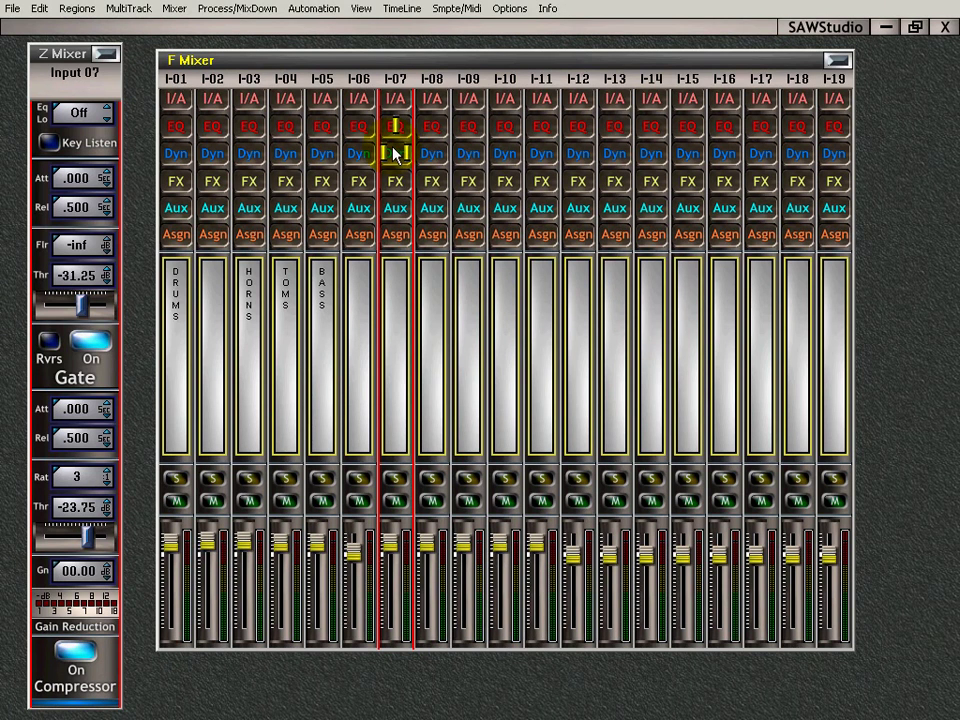
- Store channel 7's dynamics, then all its settings, in memory cell 01
right_click(396, 154)
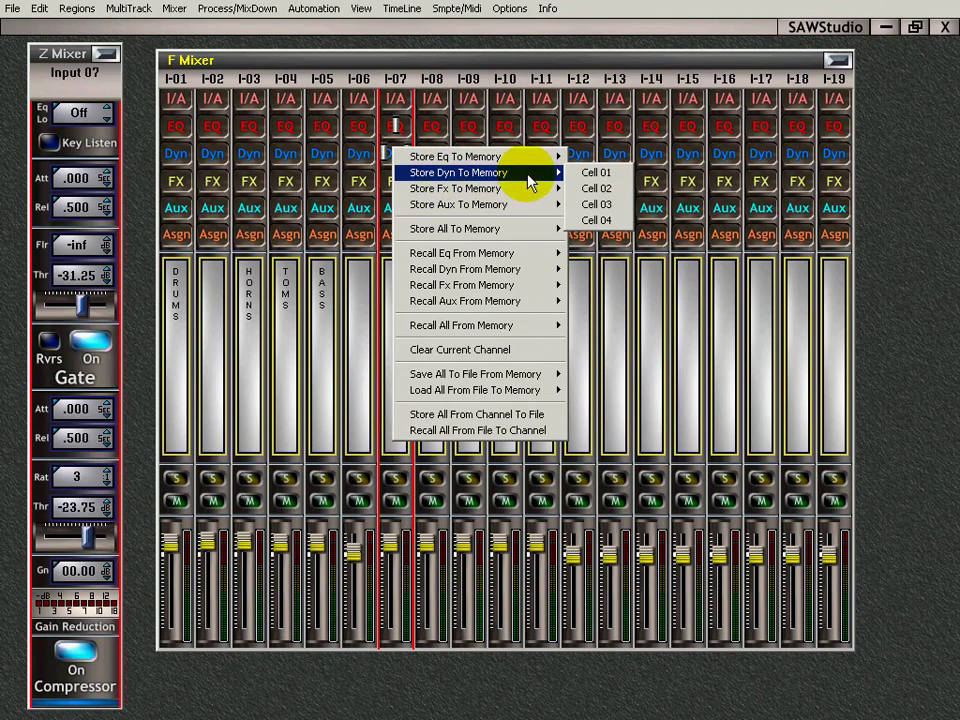
click(596, 173)
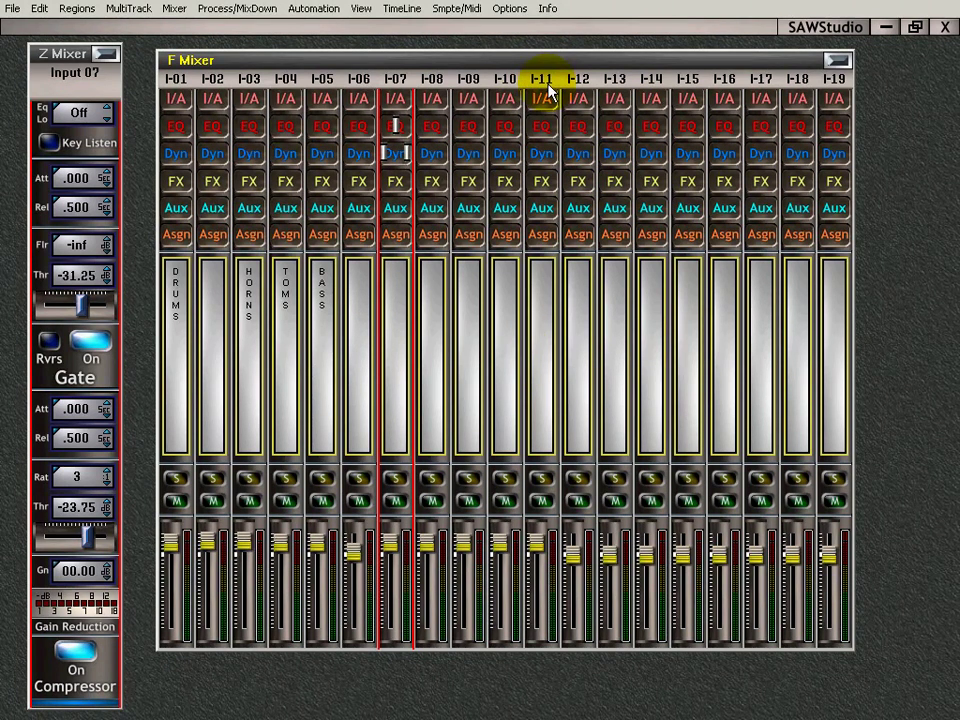
right_click(393, 159)
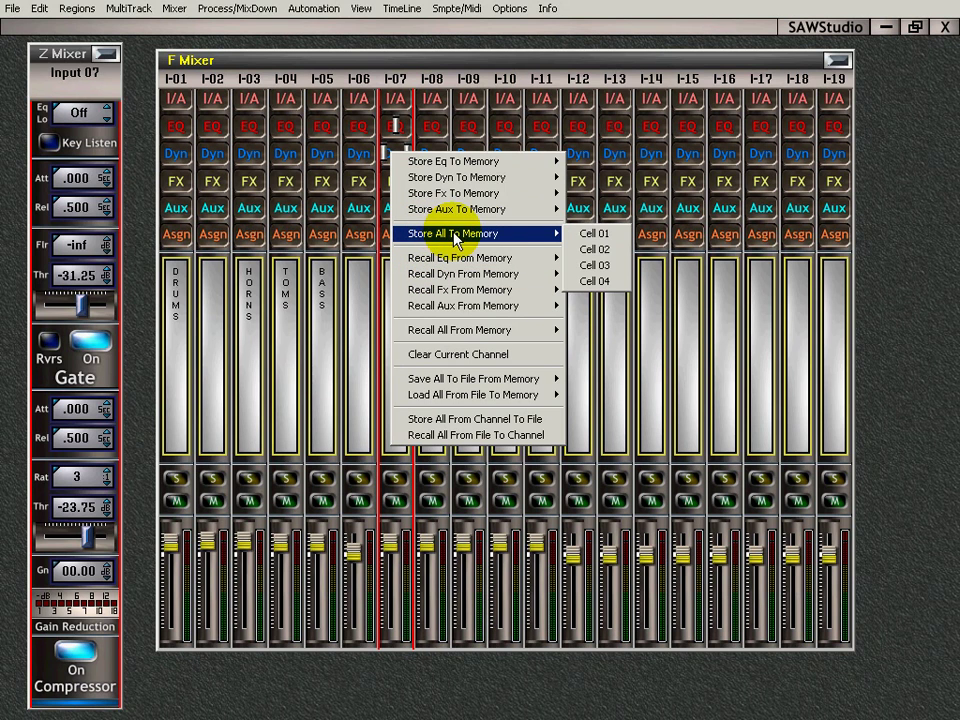
click(598, 240)
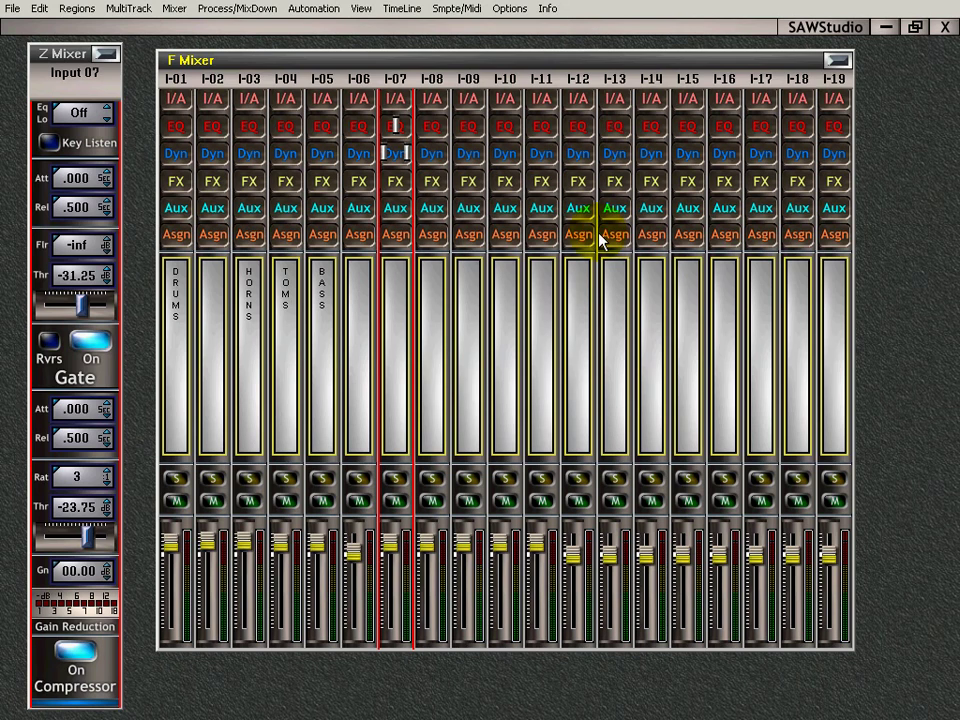
- Recall the stored EQ from cell 01 onto channel 11
click(549, 104)
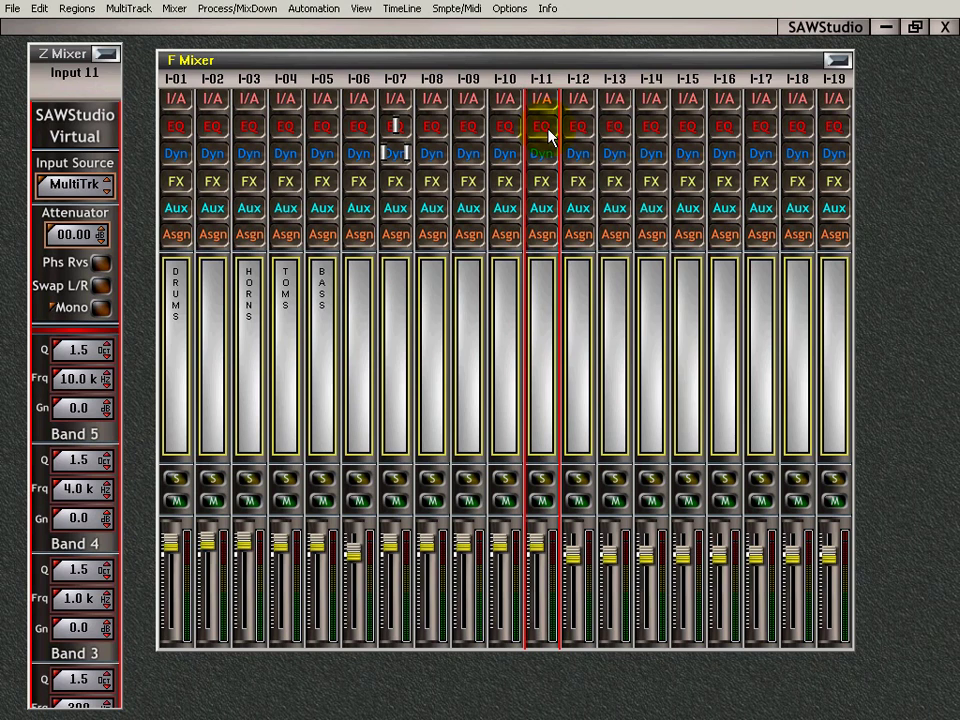
right_click(549, 133)
mouse_move(578, 240)
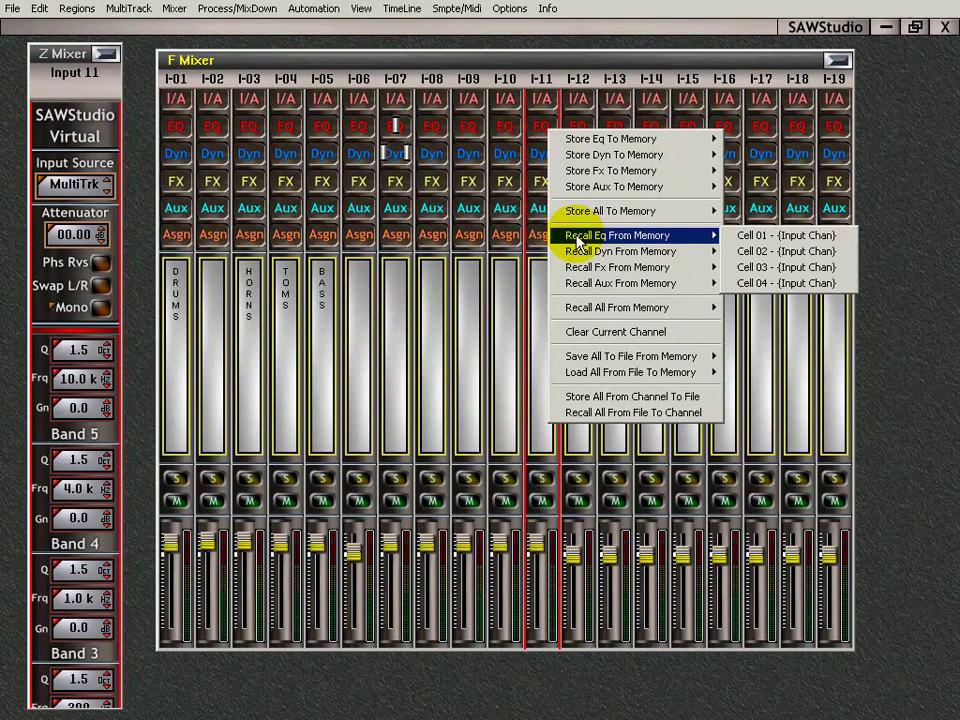
click(757, 242)
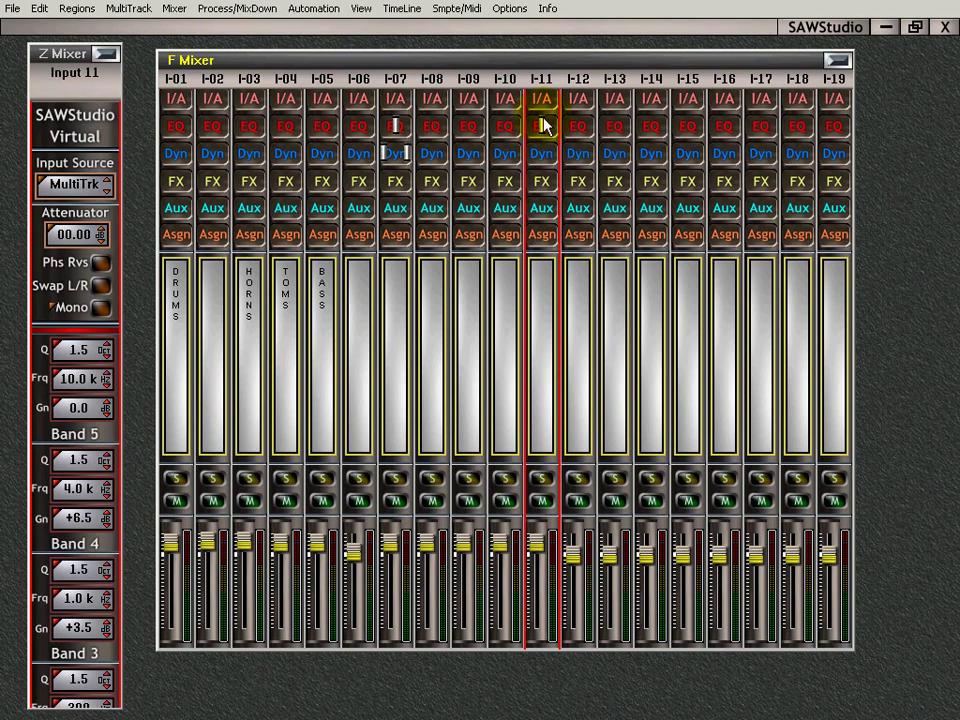
- Recall the stored dynamics from cell 01 onto channel 14
click(649, 84)
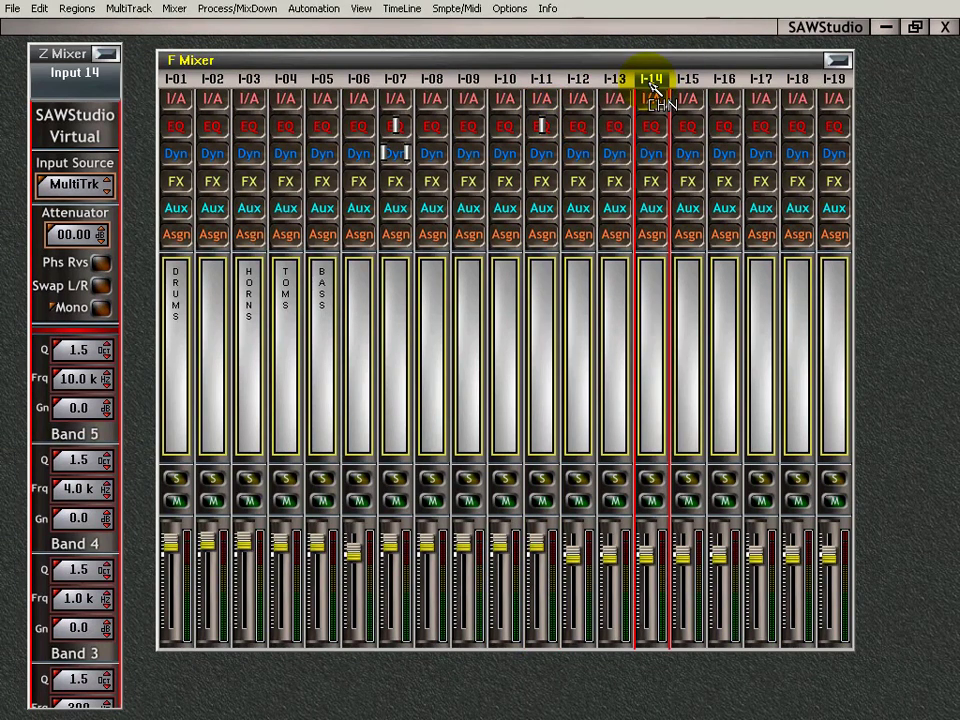
right_click(651, 160)
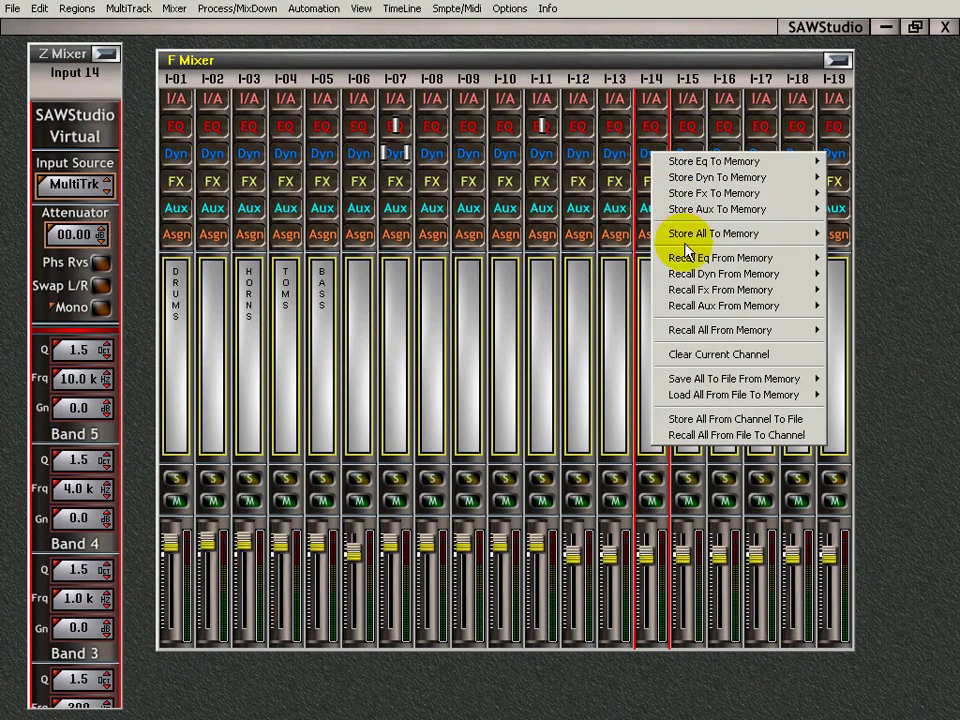
mouse_move(821, 273)
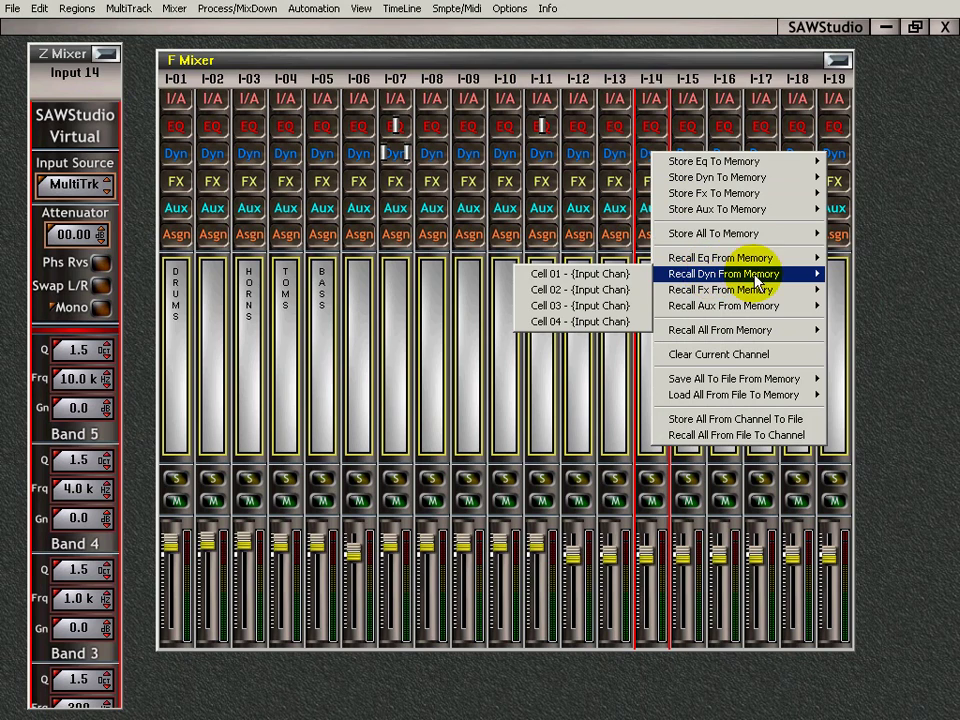
click(628, 283)
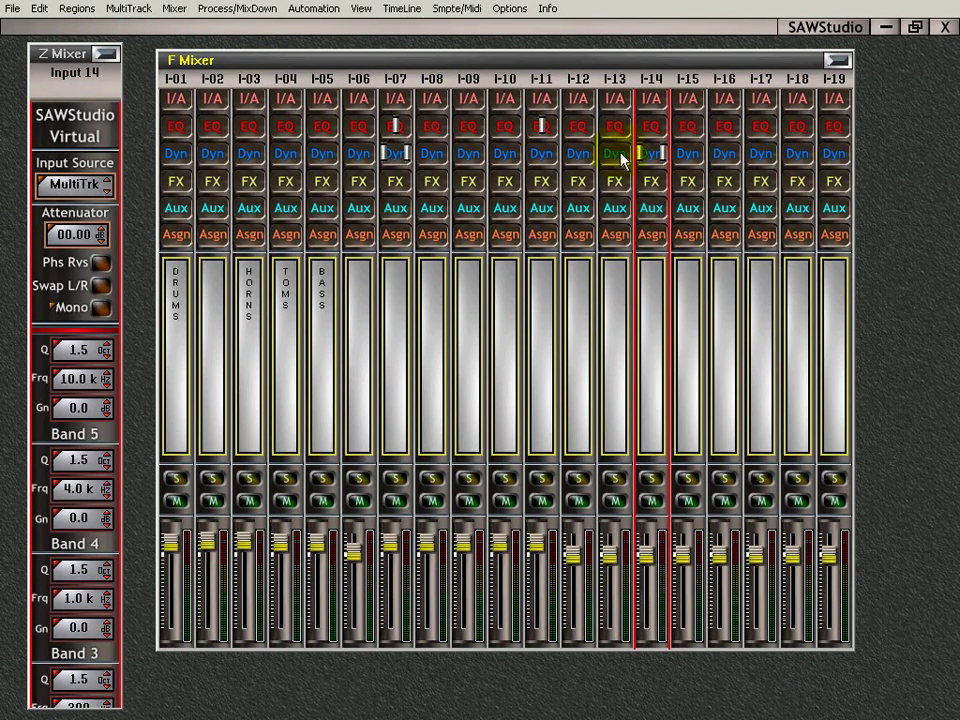
- Recall every stored setting from cell 01 onto horns channel 3
click(240, 127)
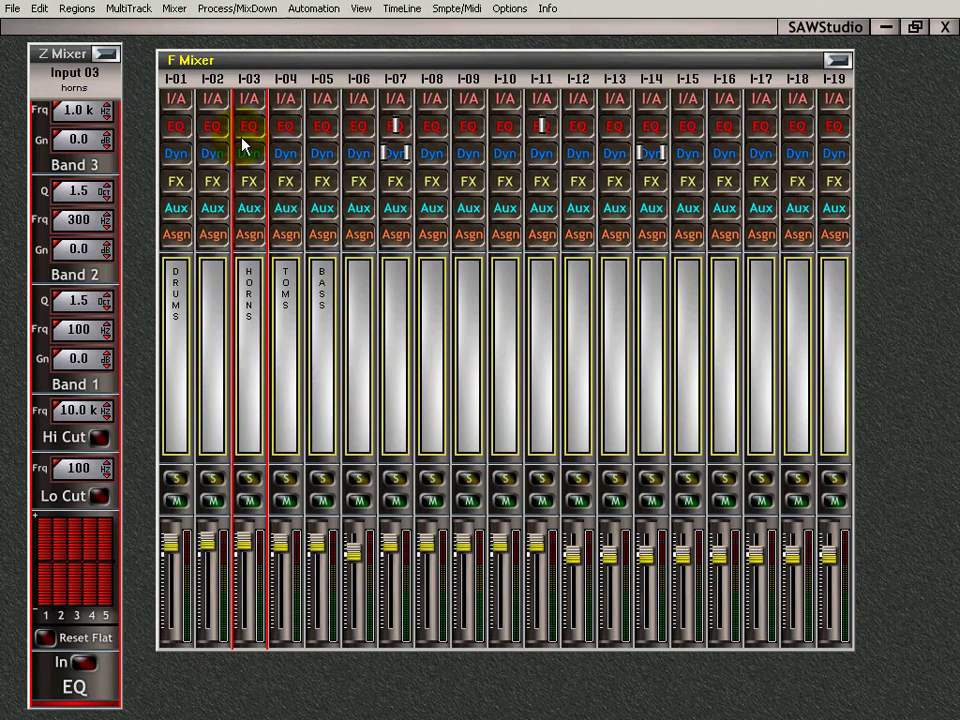
right_click(248, 170)
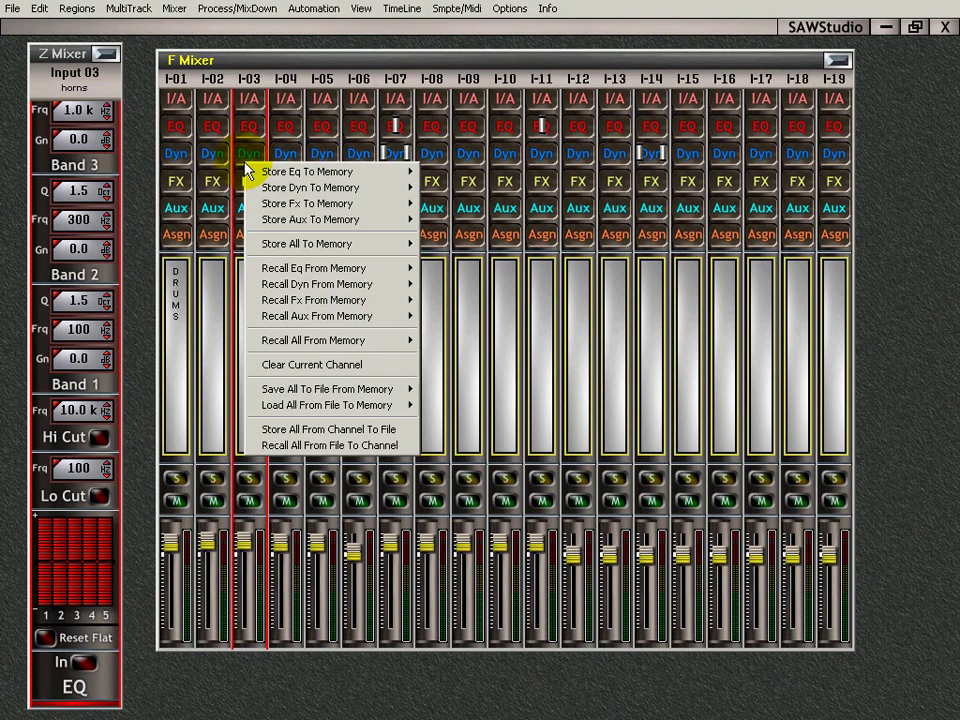
mouse_move(360, 342)
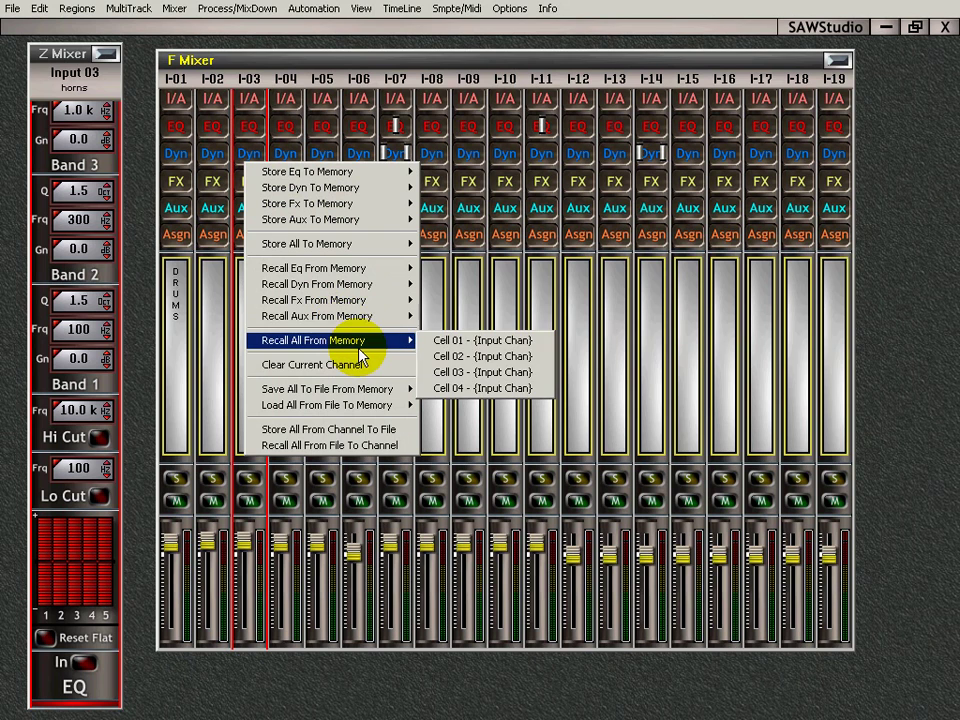
click(440, 341)
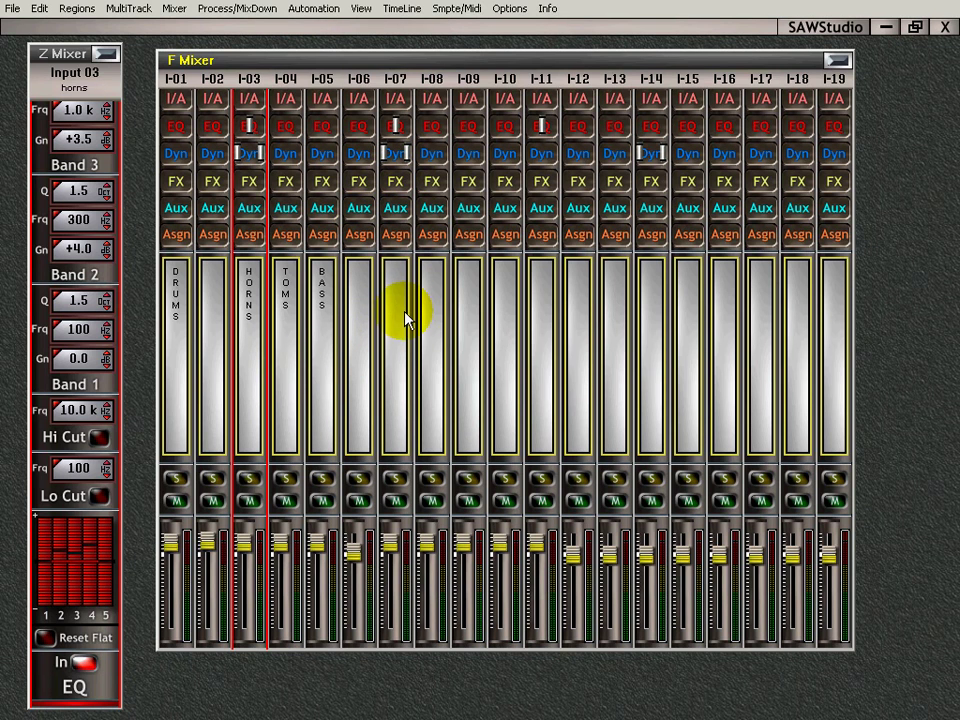
- Close the Z Mixer channel panel and close the current session without saving
click(107, 55)
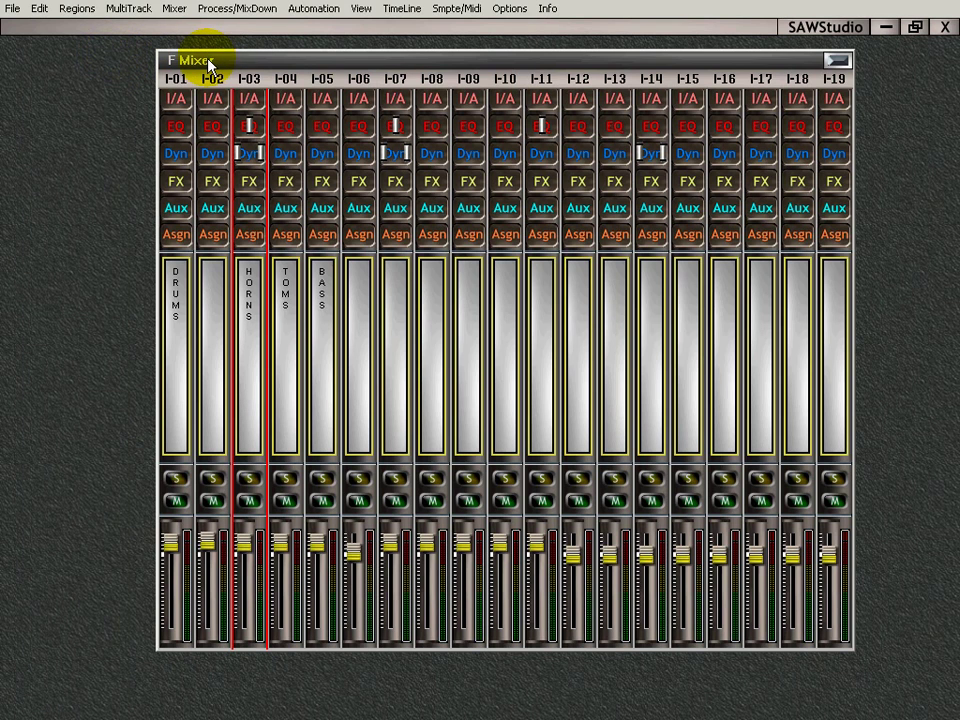
click(13, 10)
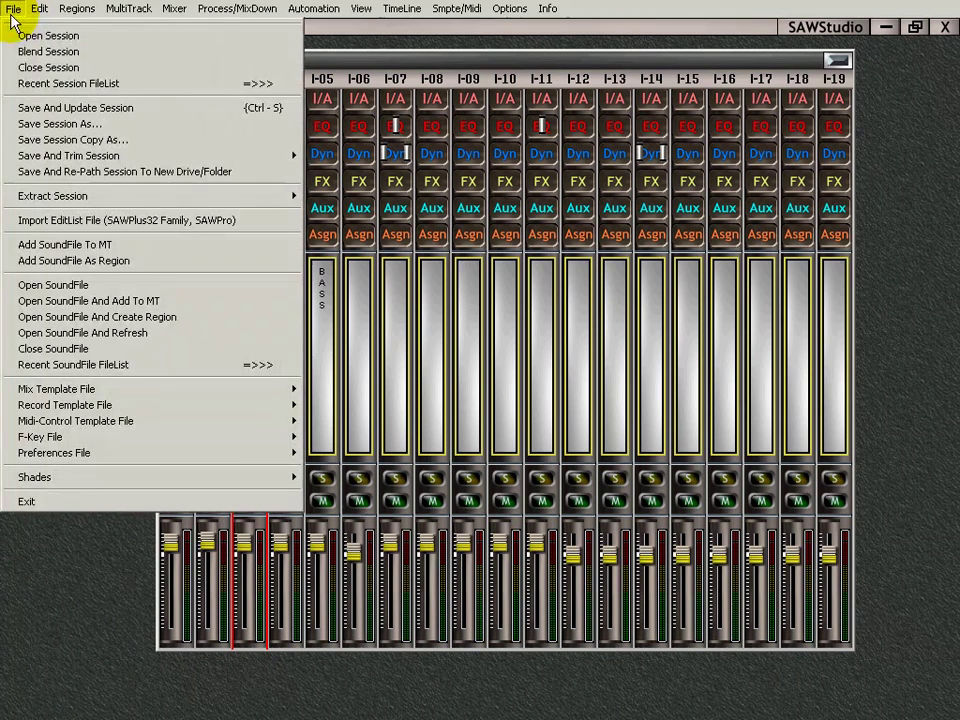
click(35, 68)
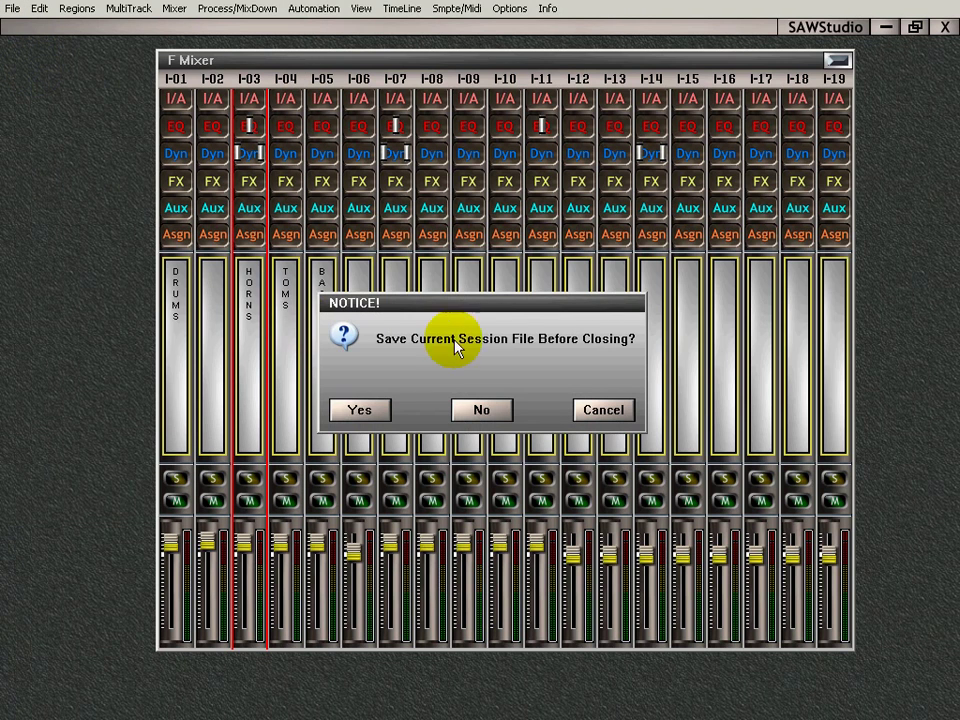
click(495, 408)
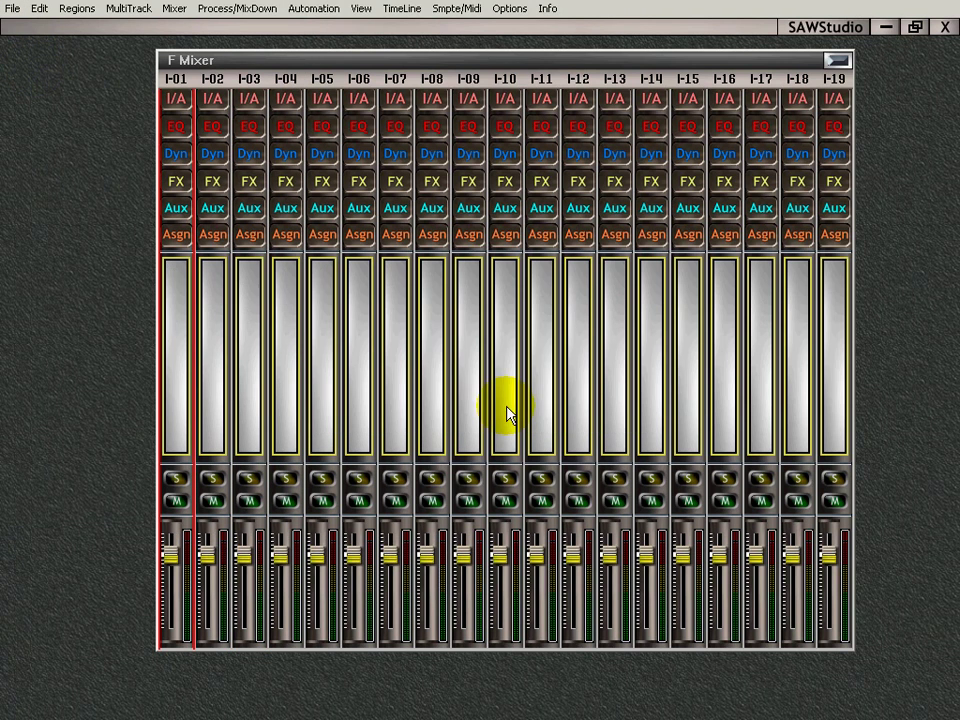
- Load 'Session 01 Contest.edl' from the recent sessions list
click(12, 9)
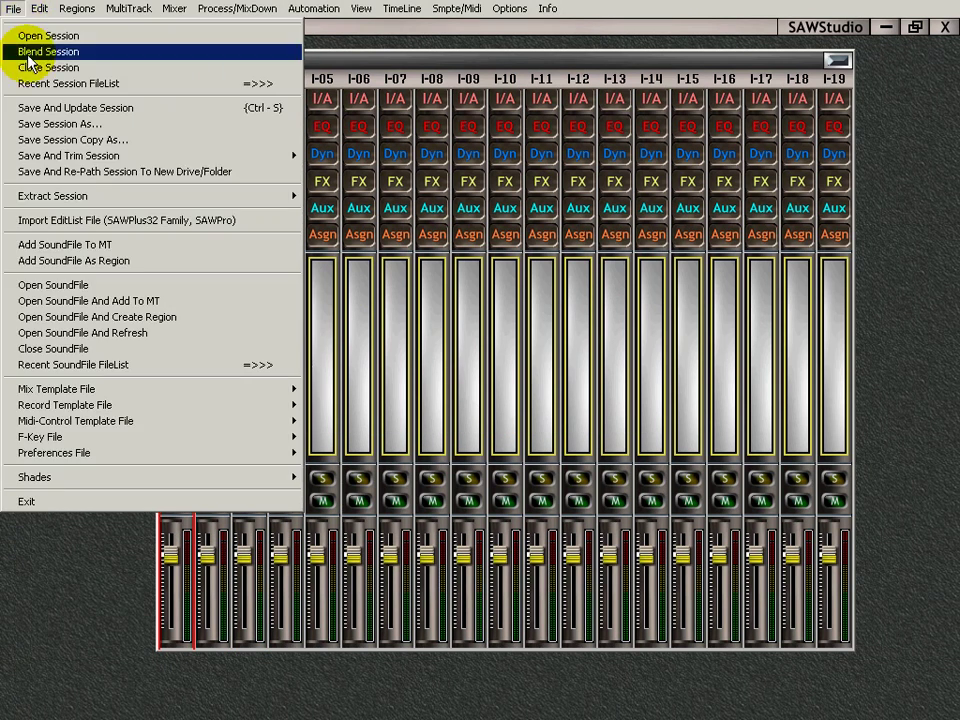
click(45, 85)
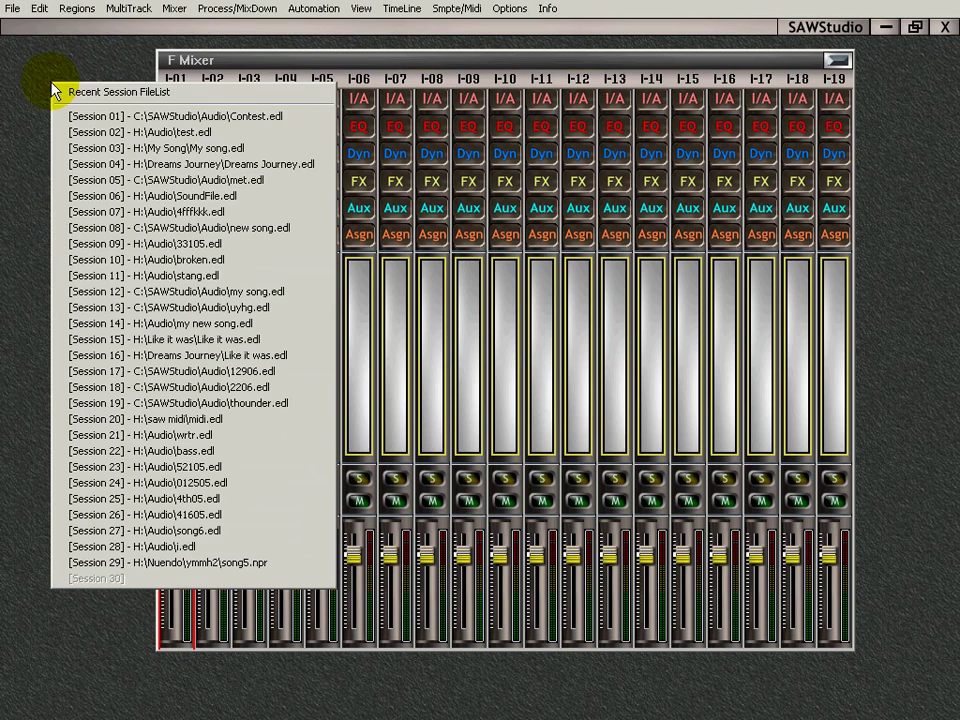
click(237, 117)
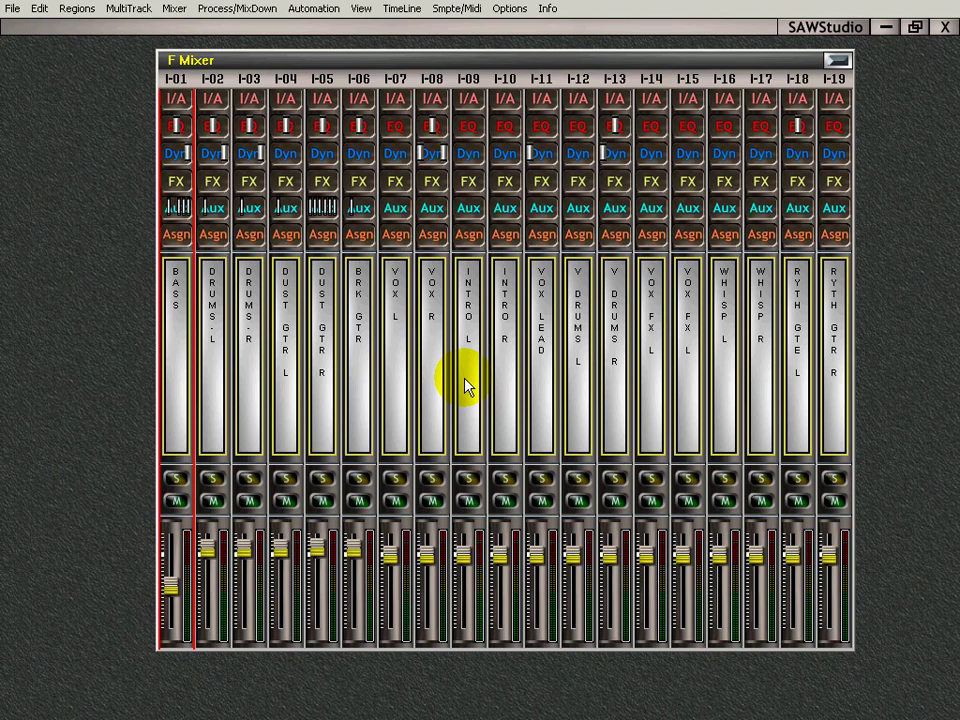
- Preload the Contest session, acknowledge the PreLoad Complete notice, and start playback
key(space)
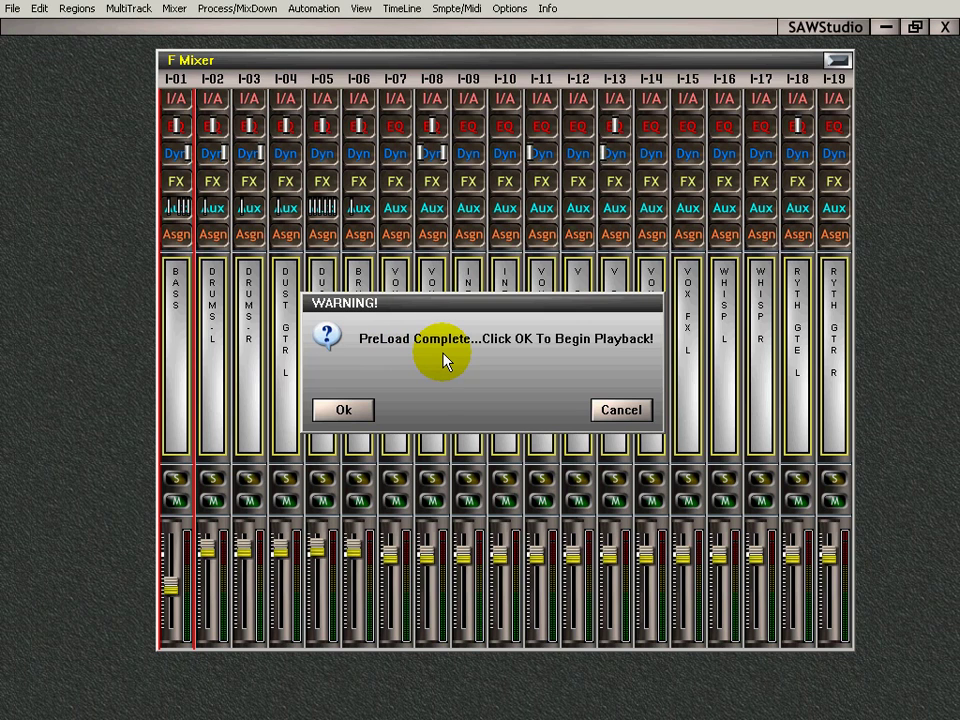
click(343, 408)
right_click(470, 375)
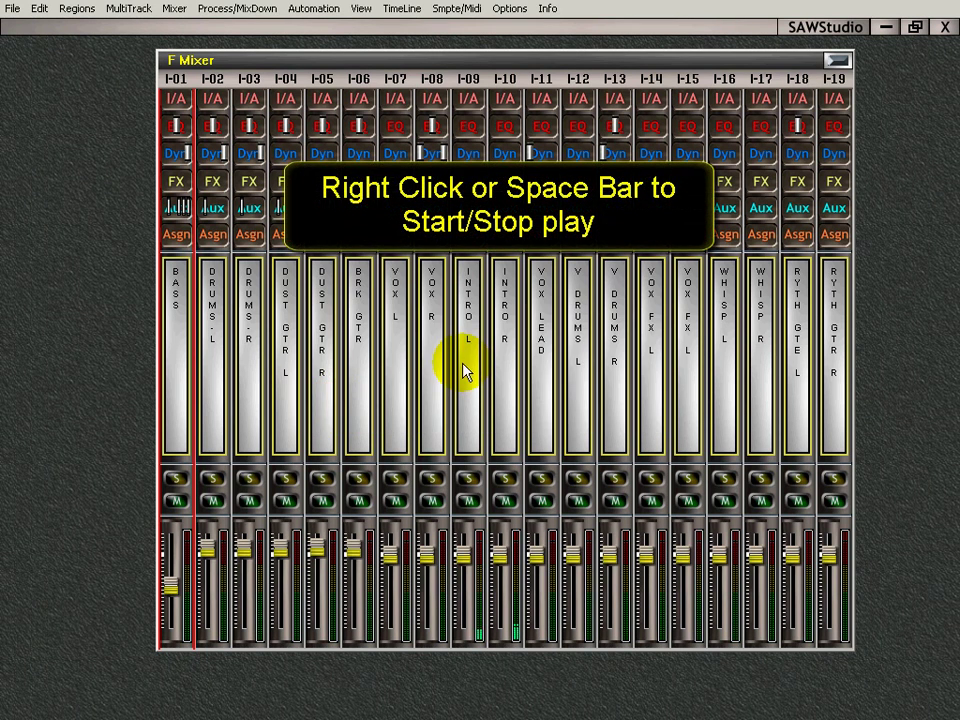